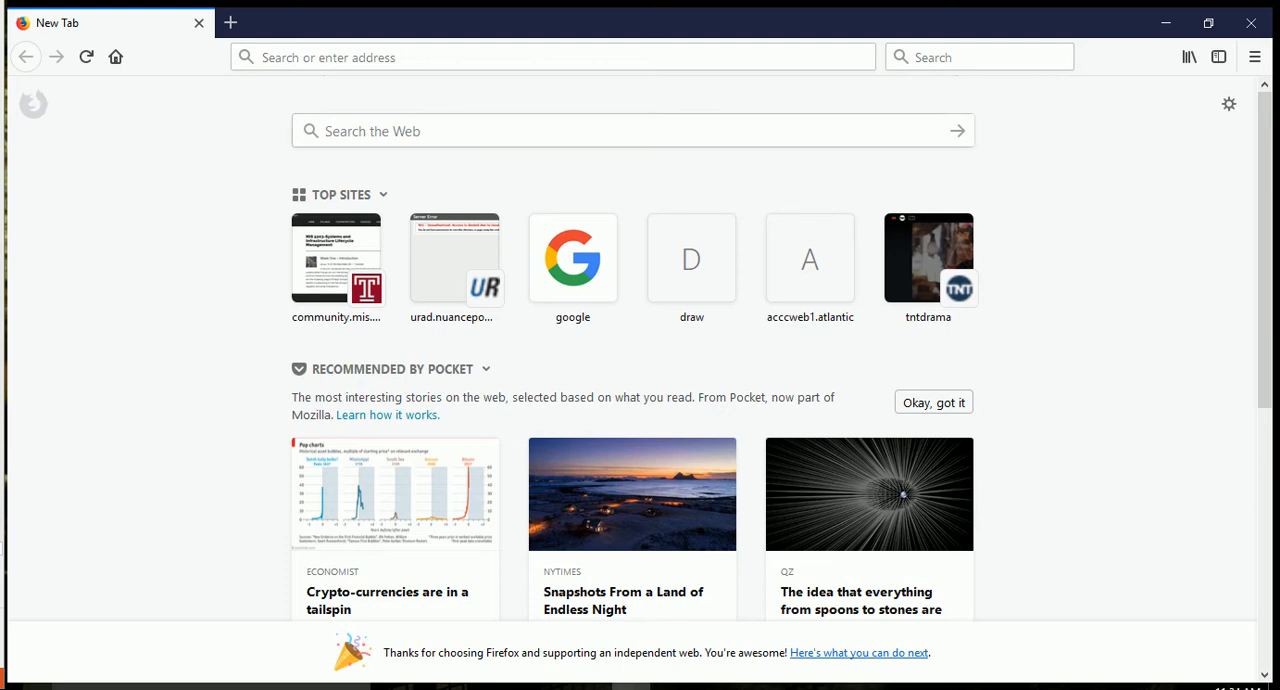
Open the draw.io website in the browser.
left_click(420, 57)
type("drsw")
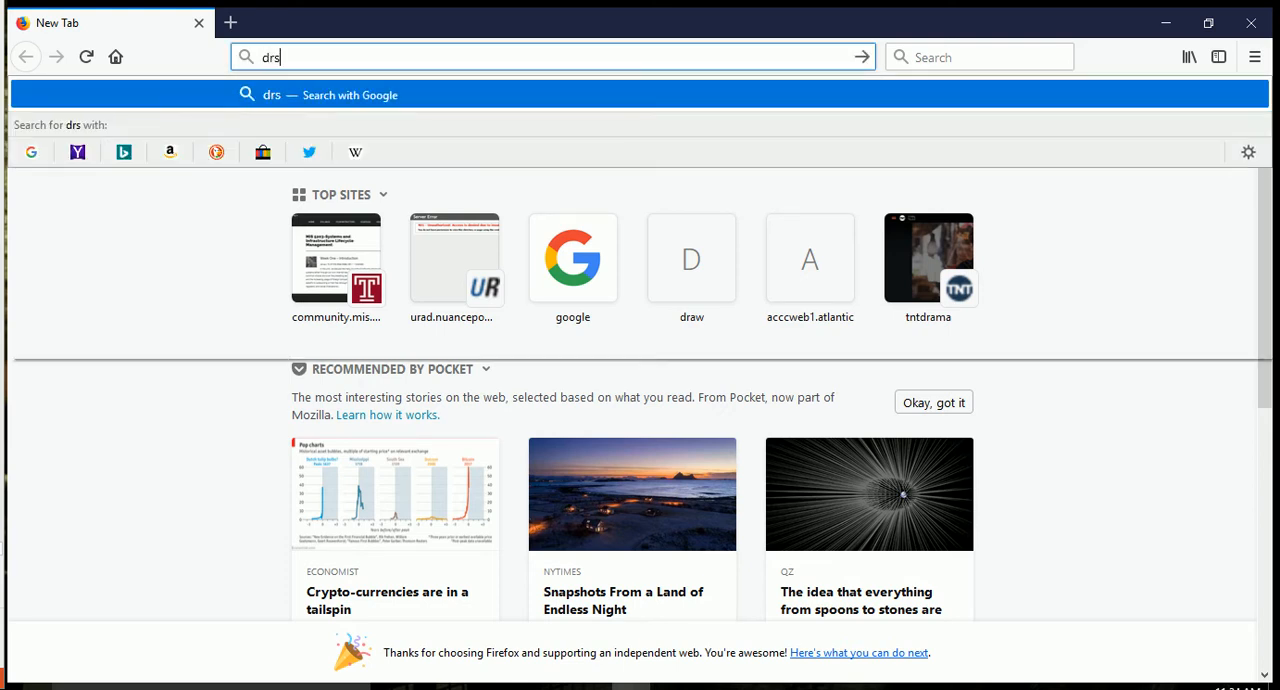
key("BackSpace")
key("BackSpace")
type("aw.io/")
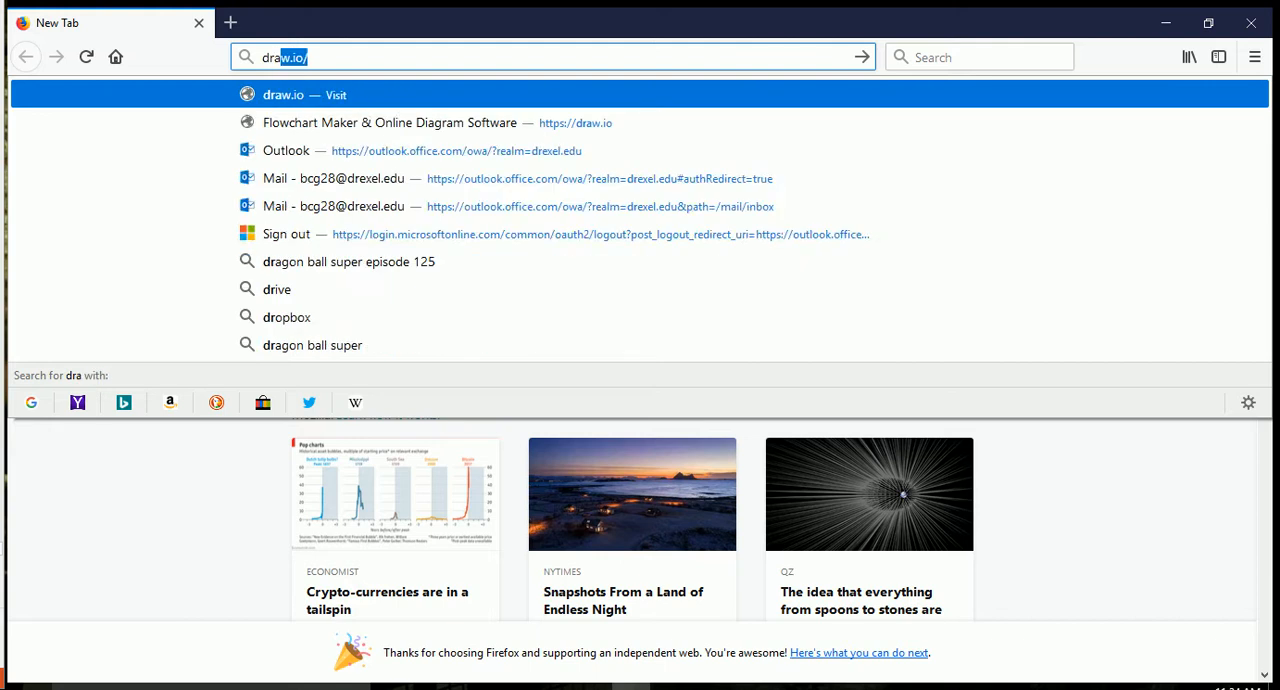
key("Return")
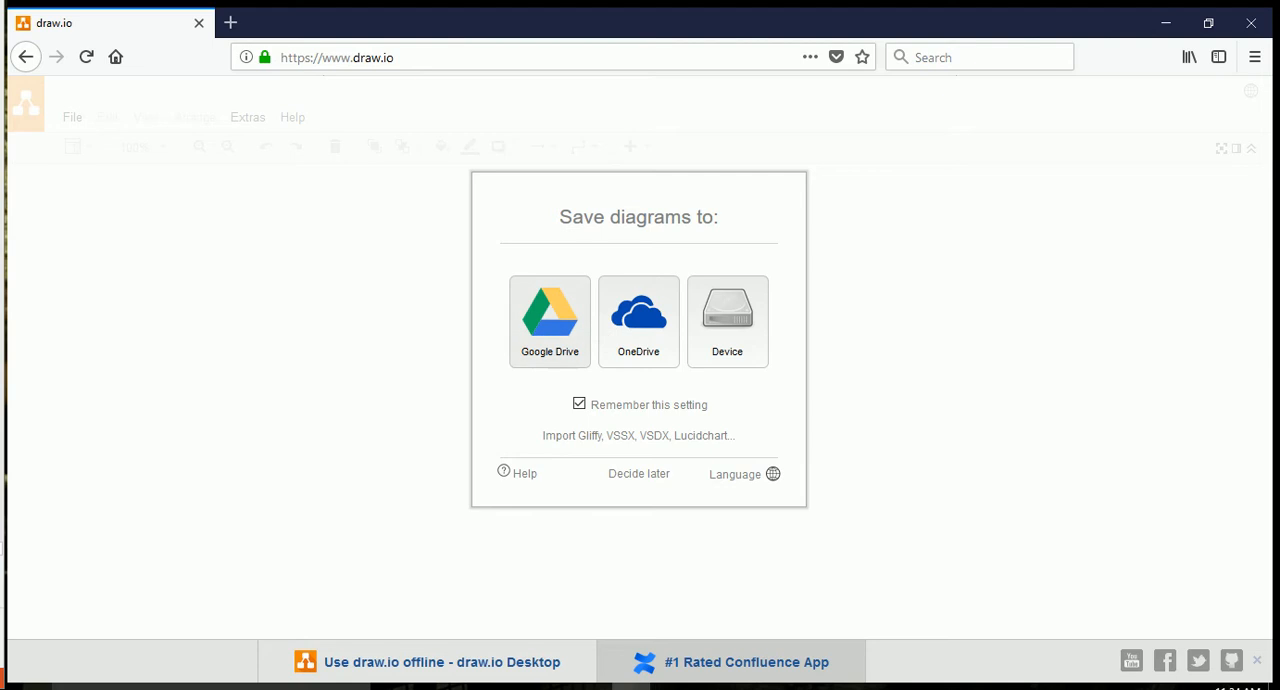
Choose Google Drive as the diagram storage and authorize access, with both remember options turned off.
left_click(579, 403)
left_click(549, 320)
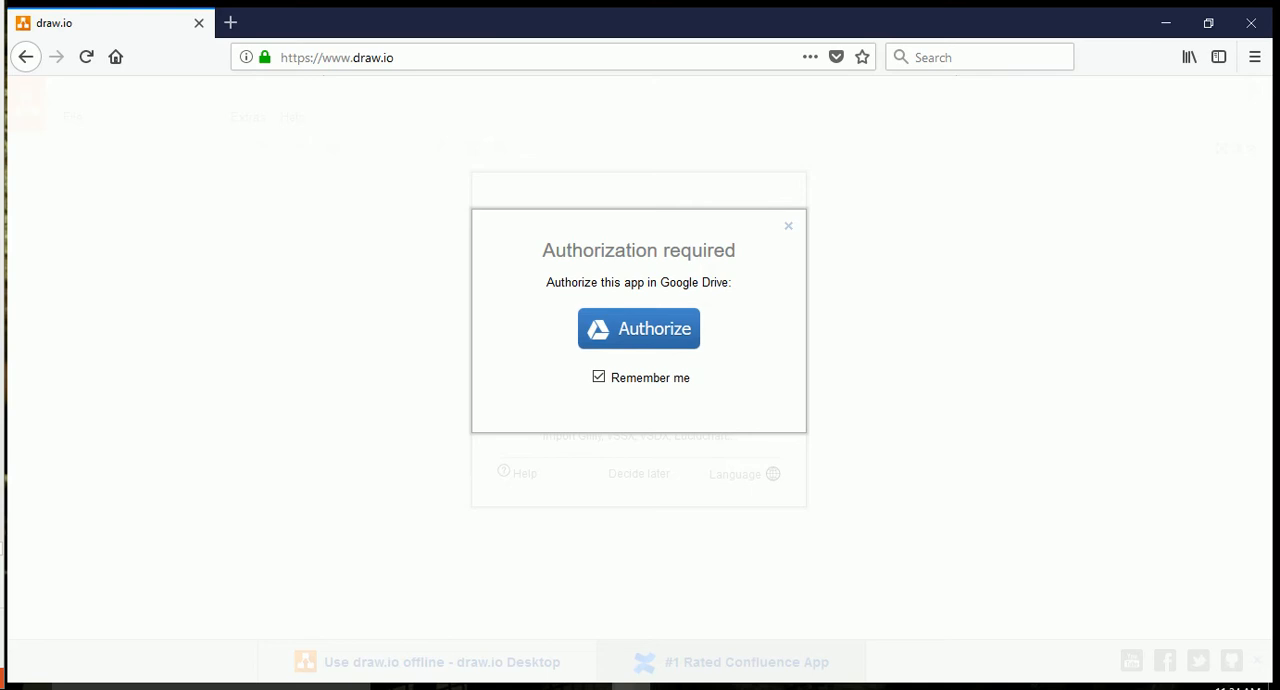
left_click(599, 377)
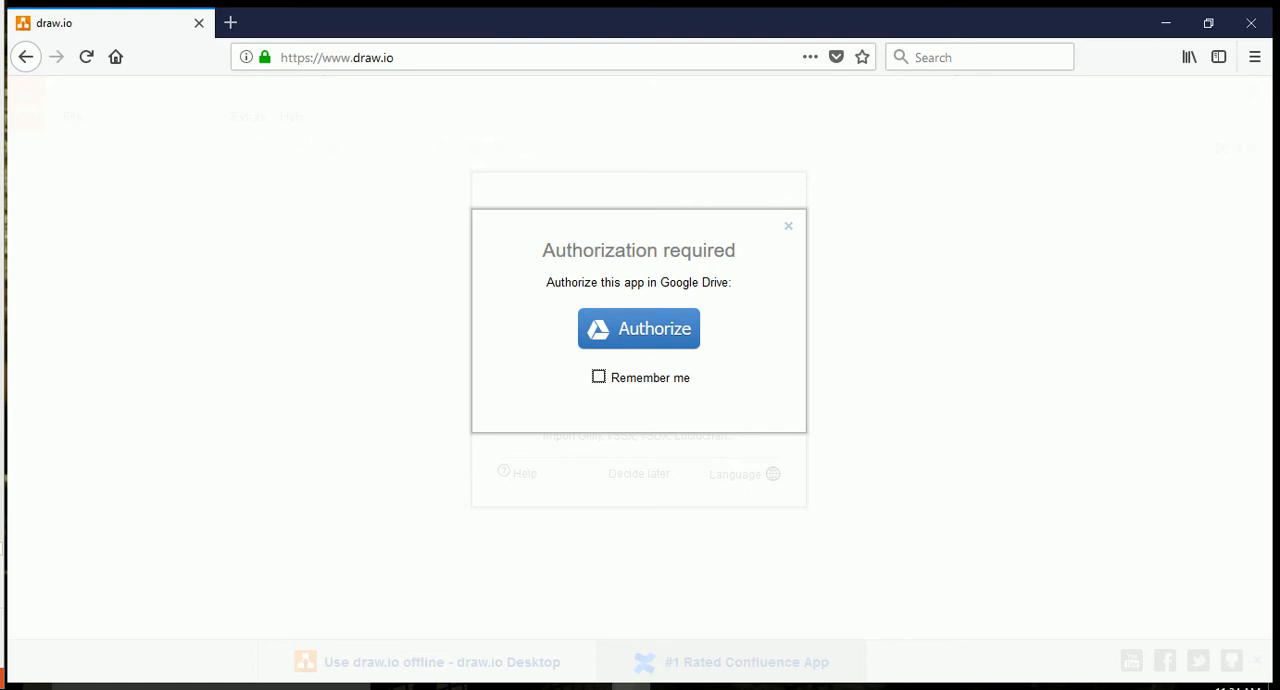
left_click(639, 328)
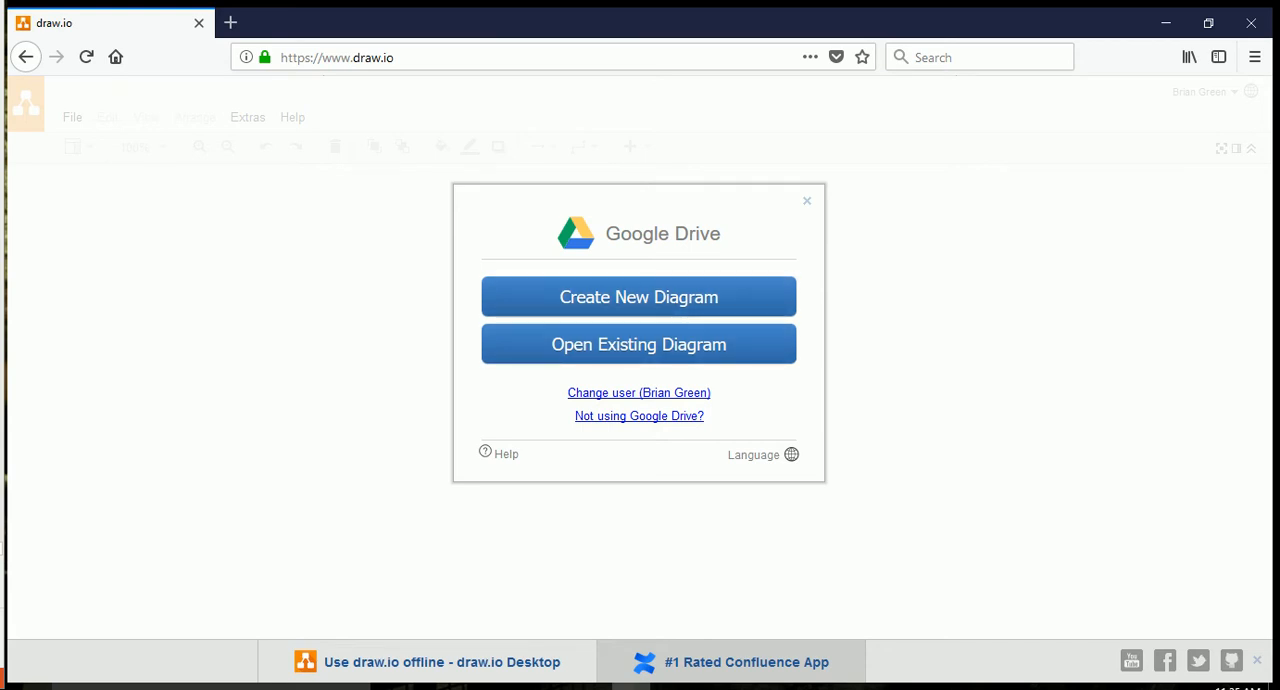
Create a new diagram under the default name Untitled Diagram.html with the UML template category selected but no template picked.
left_click(638, 297)
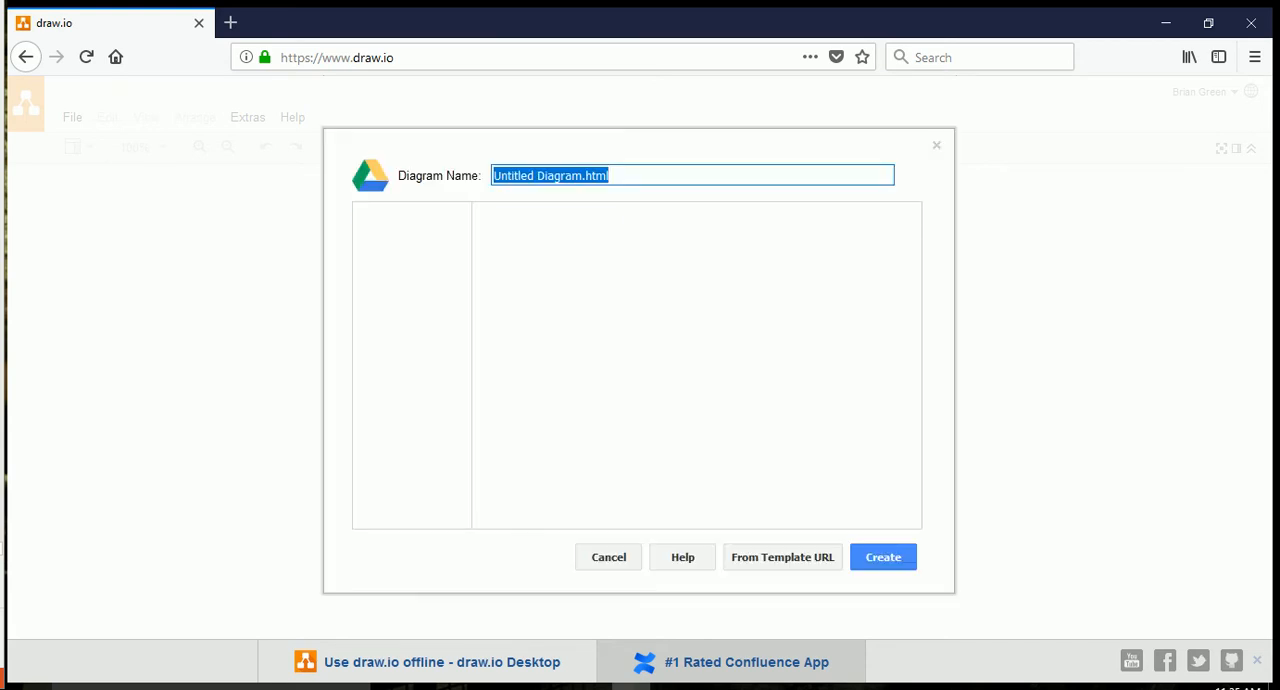
scroll(411, 365, "down", 1)
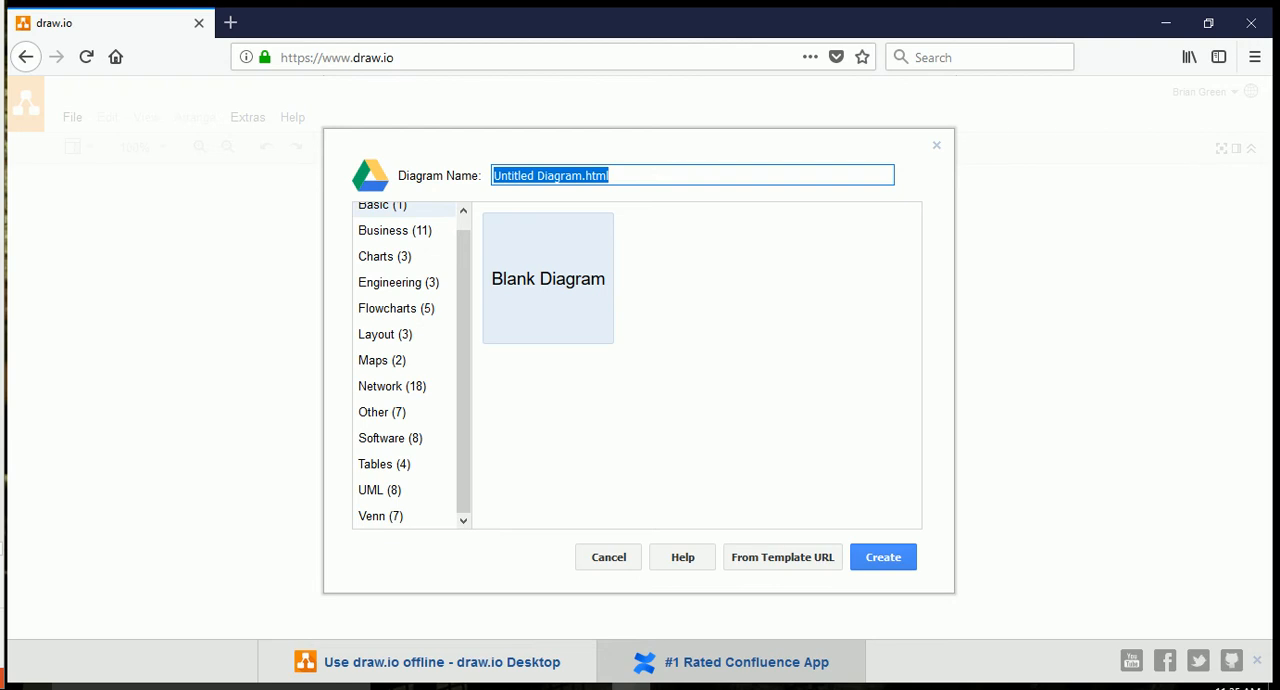
left_click(380, 490)
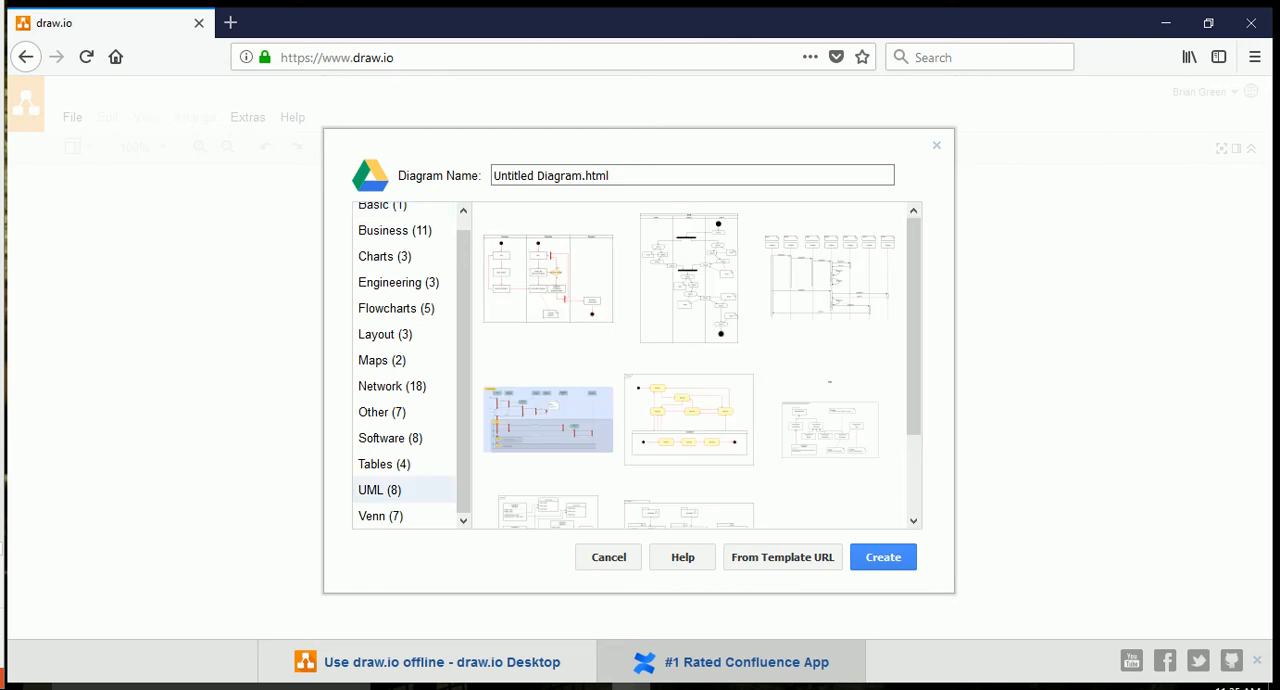
scroll(695, 365, "down", 2)
scroll(695, 365, "up", 2)
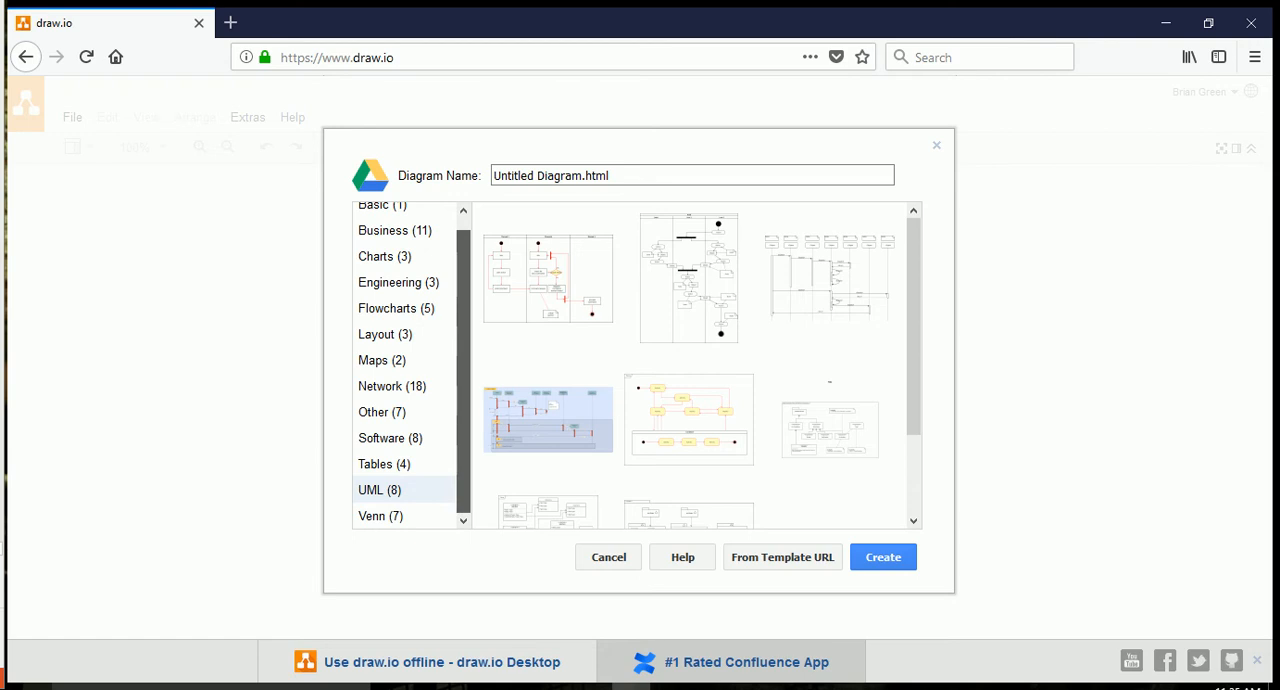
scroll(405, 365, "up", 1)
scroll(405, 365, "down", 1)
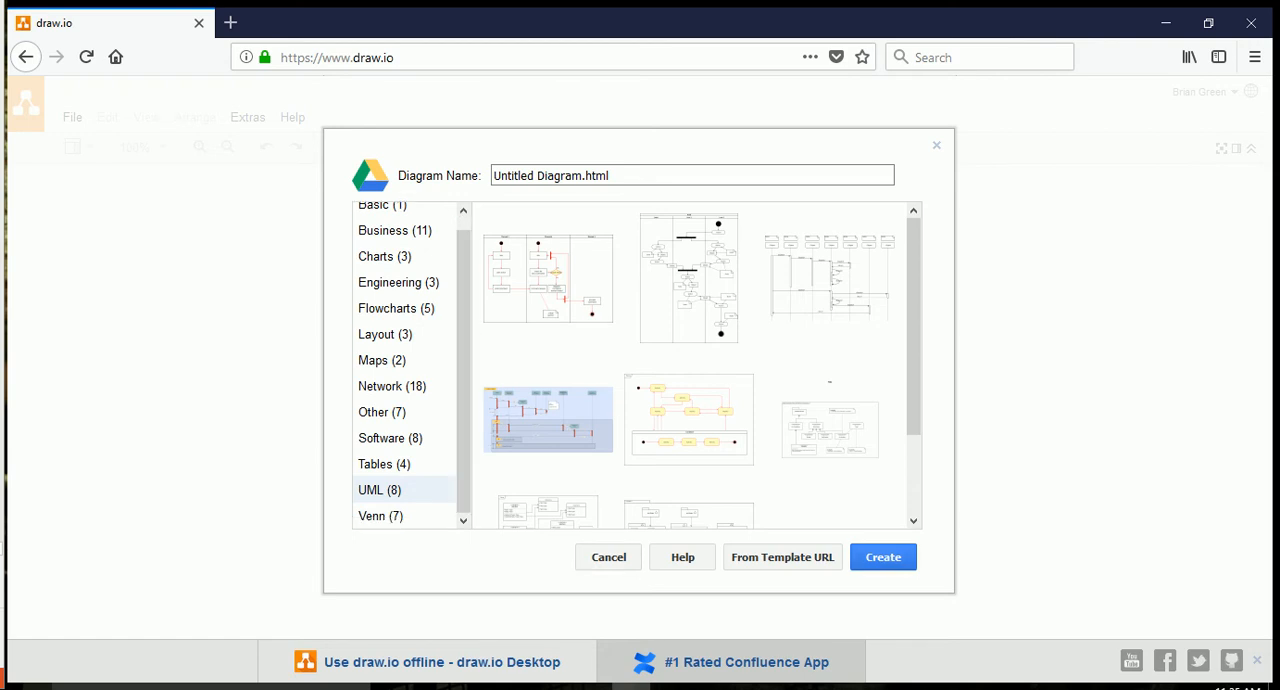
left_click(883, 557)
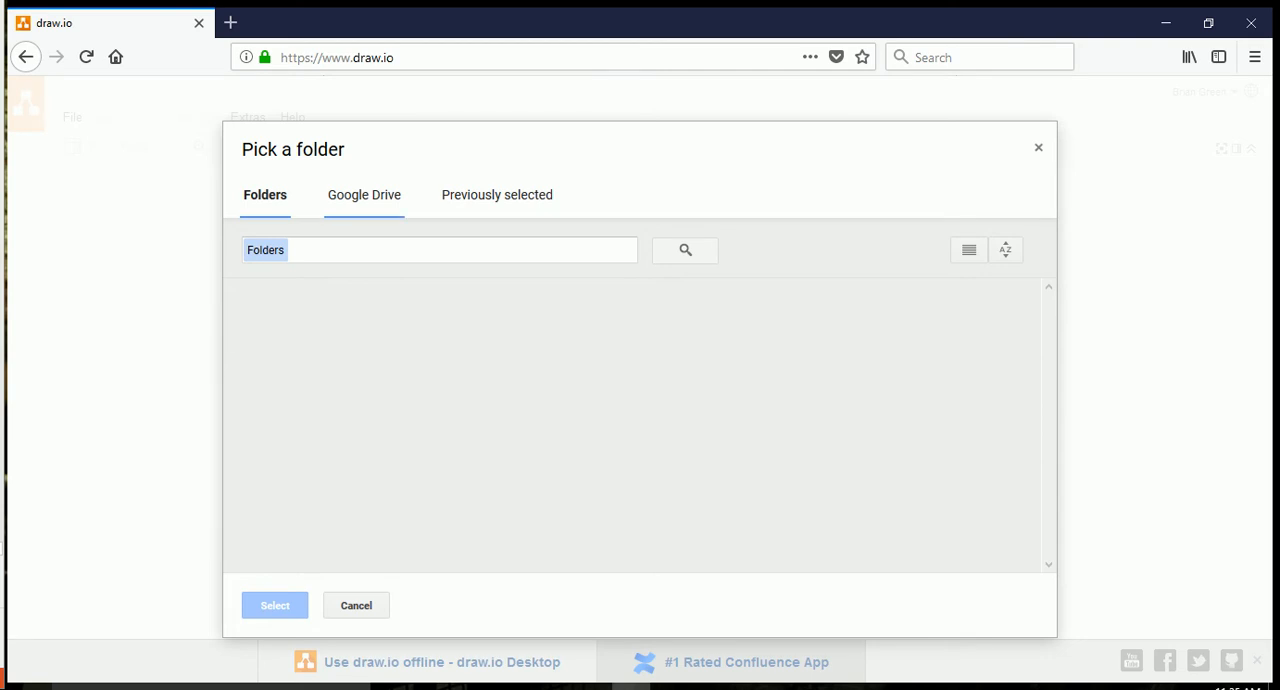
Search Google Drive for a folder named "Database Class" to hold the diagram.
left_click(364, 195)
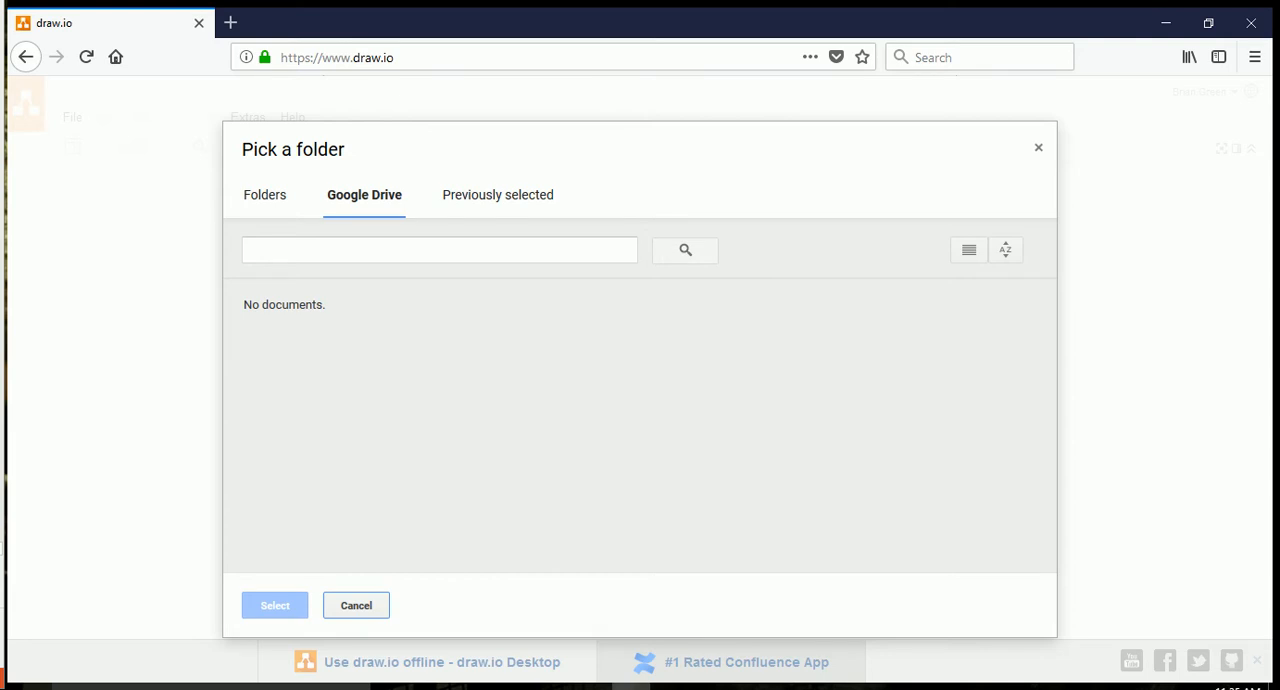
left_click(439, 250)
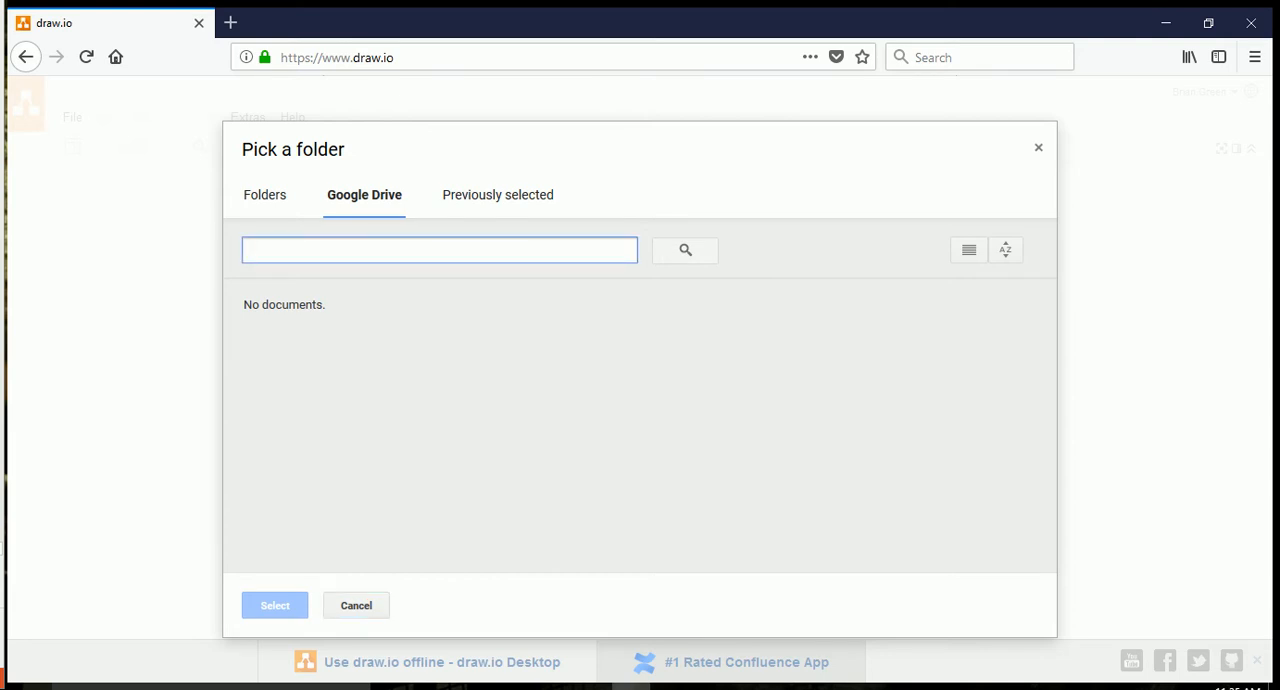
type("Da")
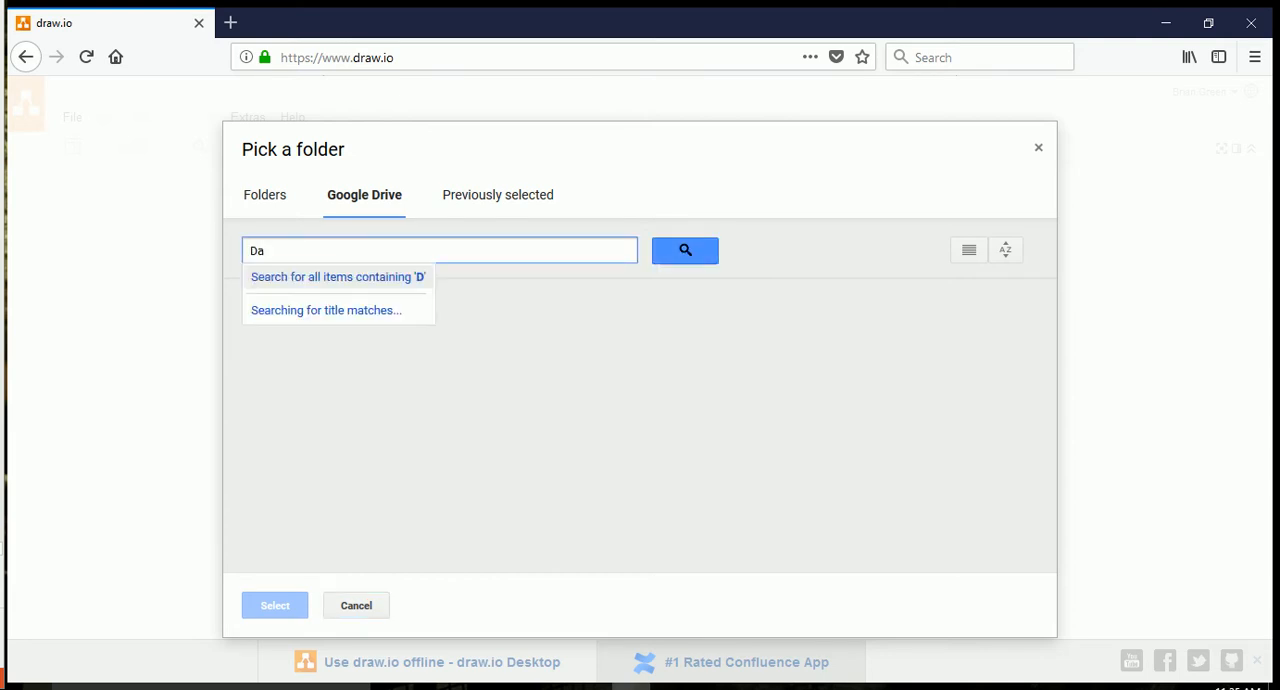
type("tabase Class")
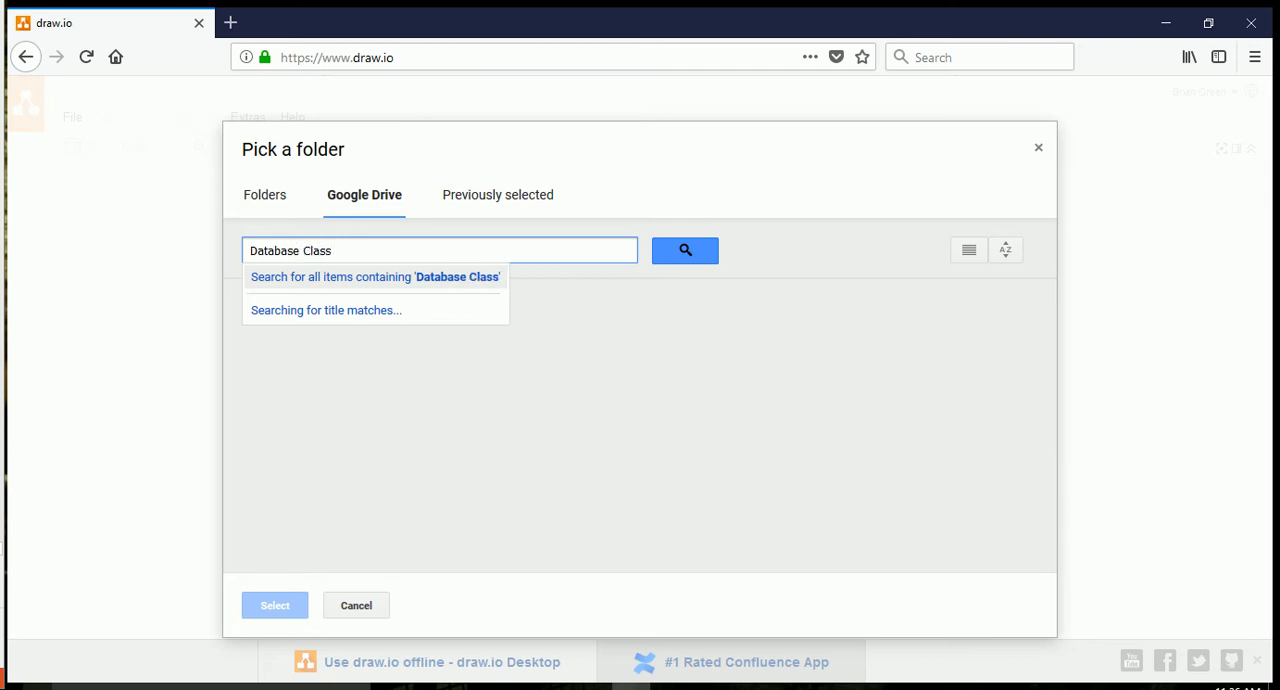
key("Return")
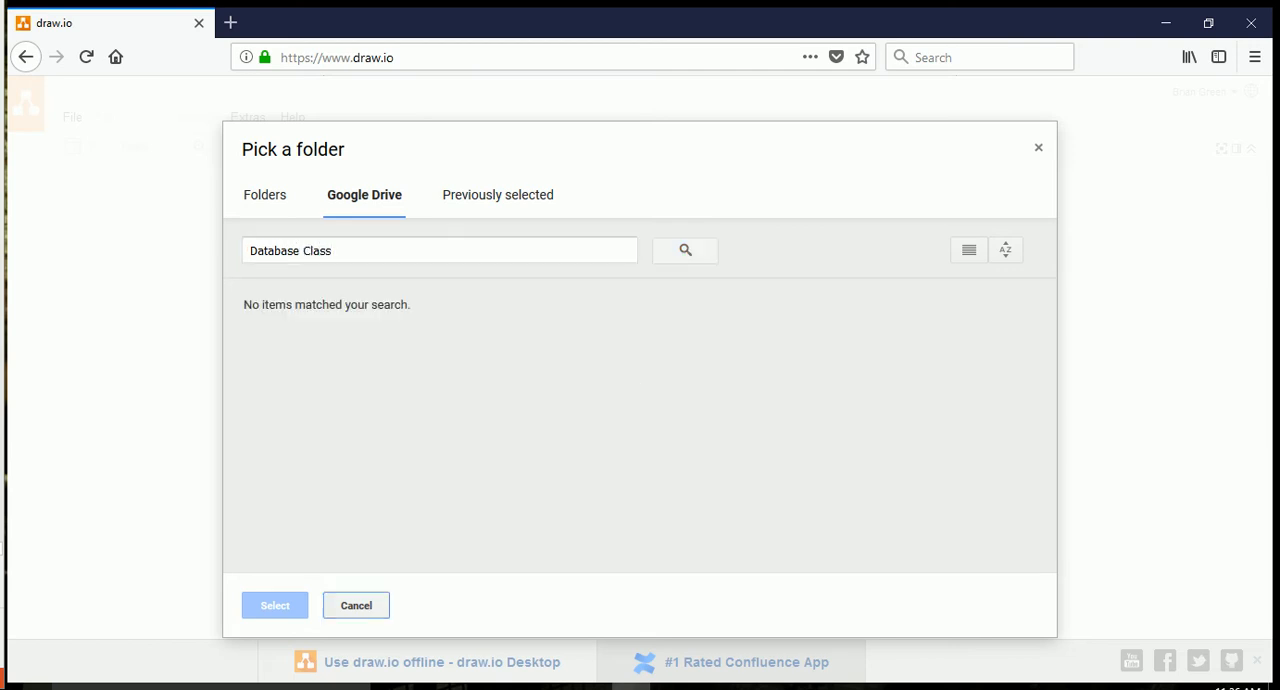
left_click(332, 251)
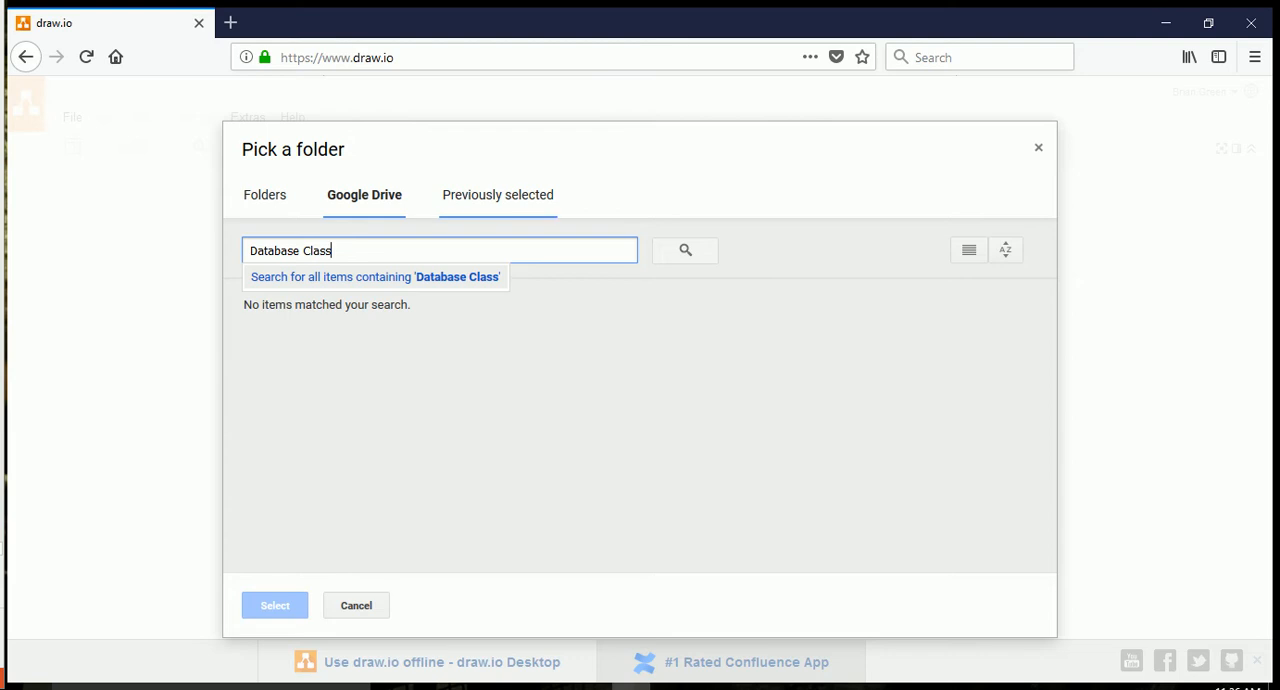
Return to the Folders view, leave the folder picker and accept the root folder as the diagram's location.
left_click(265, 195)
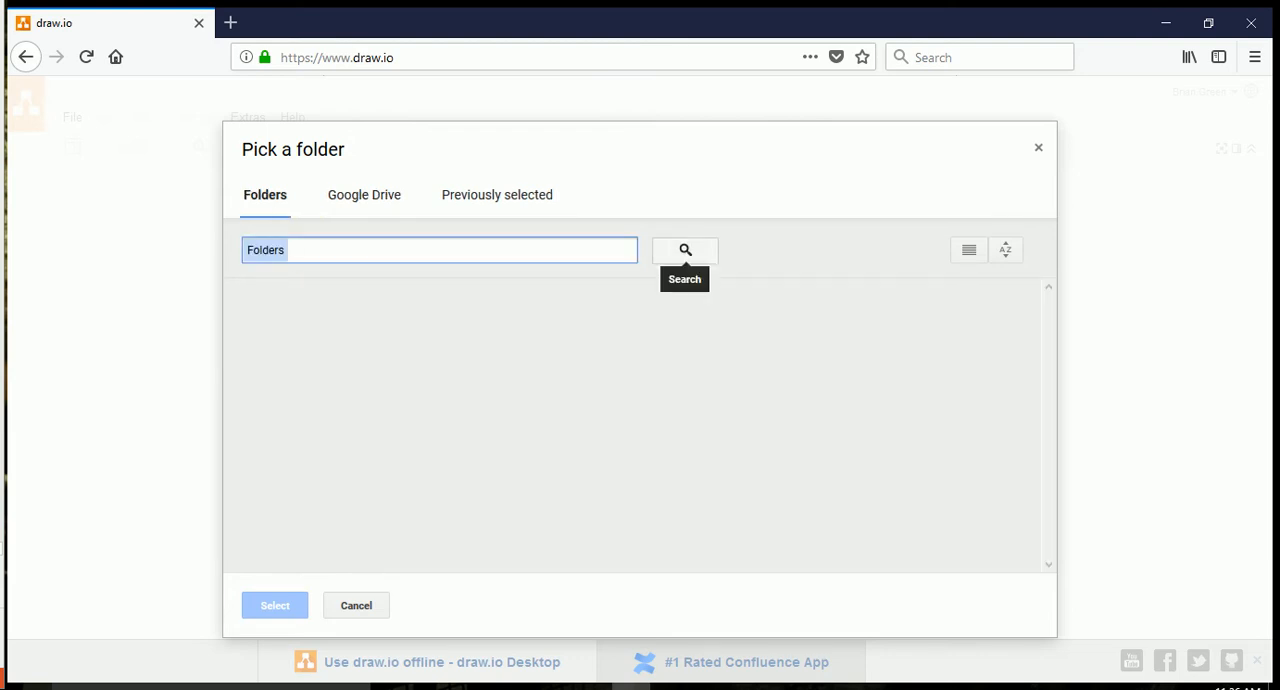
left_click(685, 250)
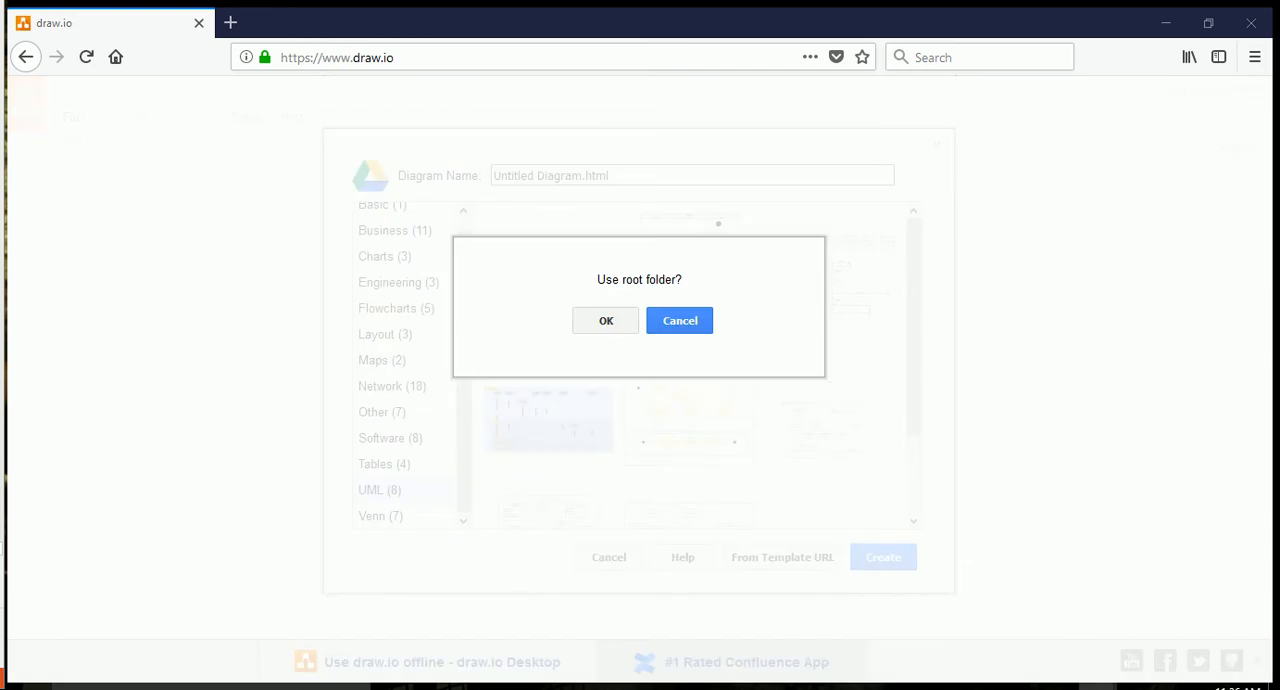
left_click(605, 321)
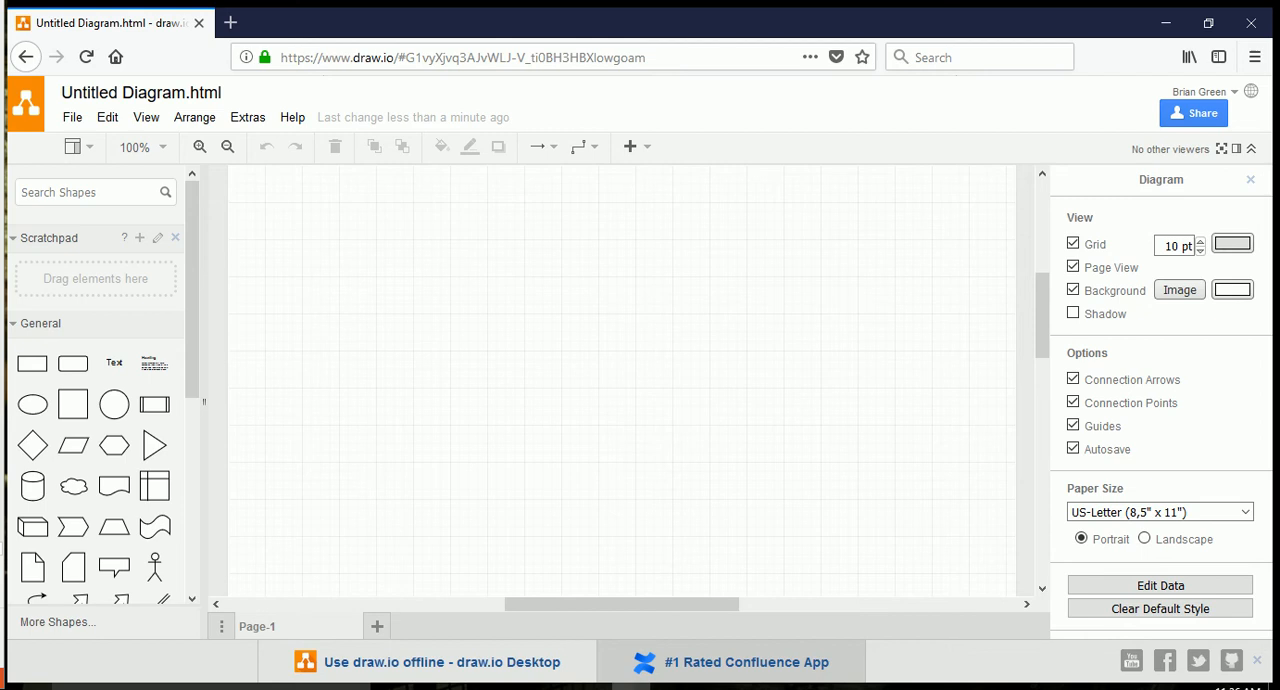
Expand the Entity Relation shapes and place the Table shape with three rows on the upper part of the empty canvas.
scroll(100, 400, "down", 5)
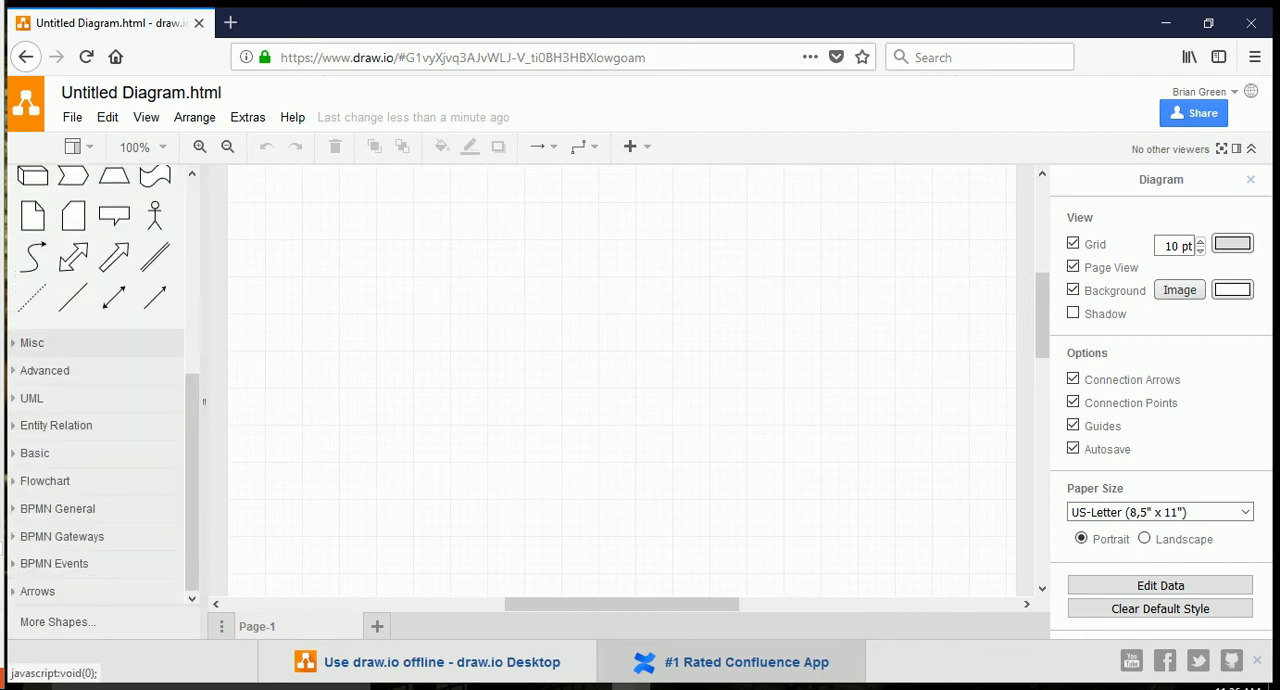
scroll(100, 453, "up", 5)
scroll(100, 400, "down", 5)
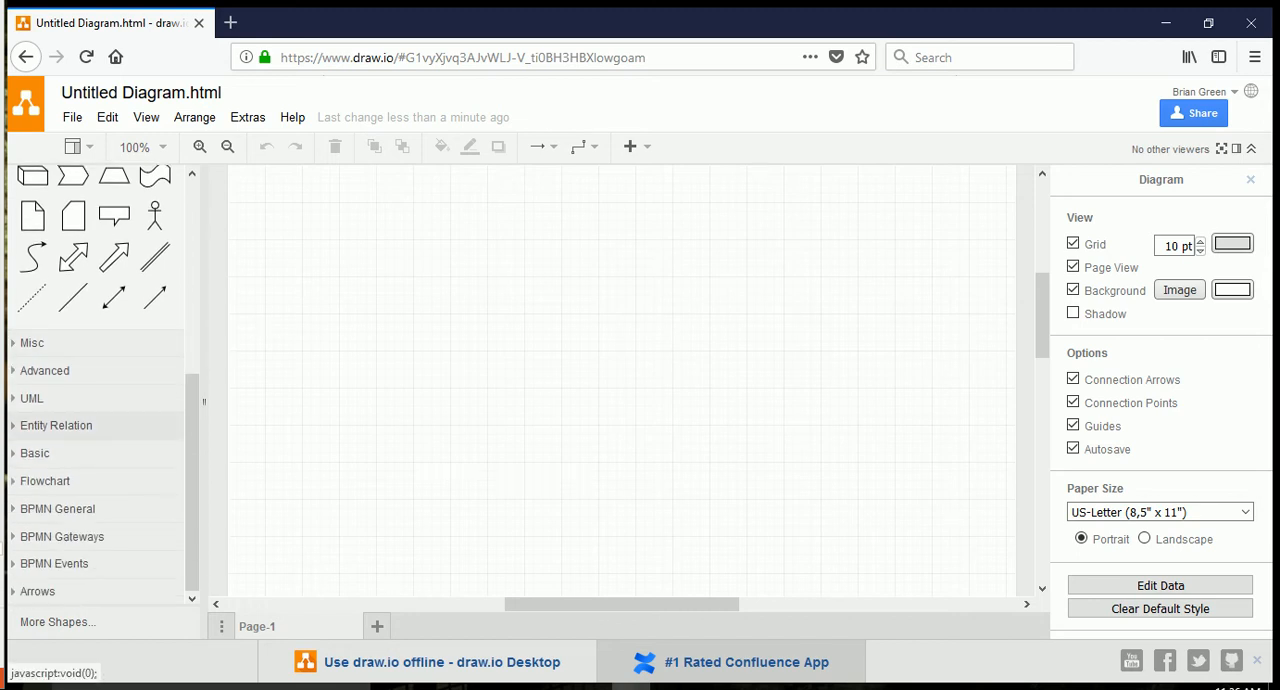
left_click(56, 425)
scroll(100, 400, "down", 6)
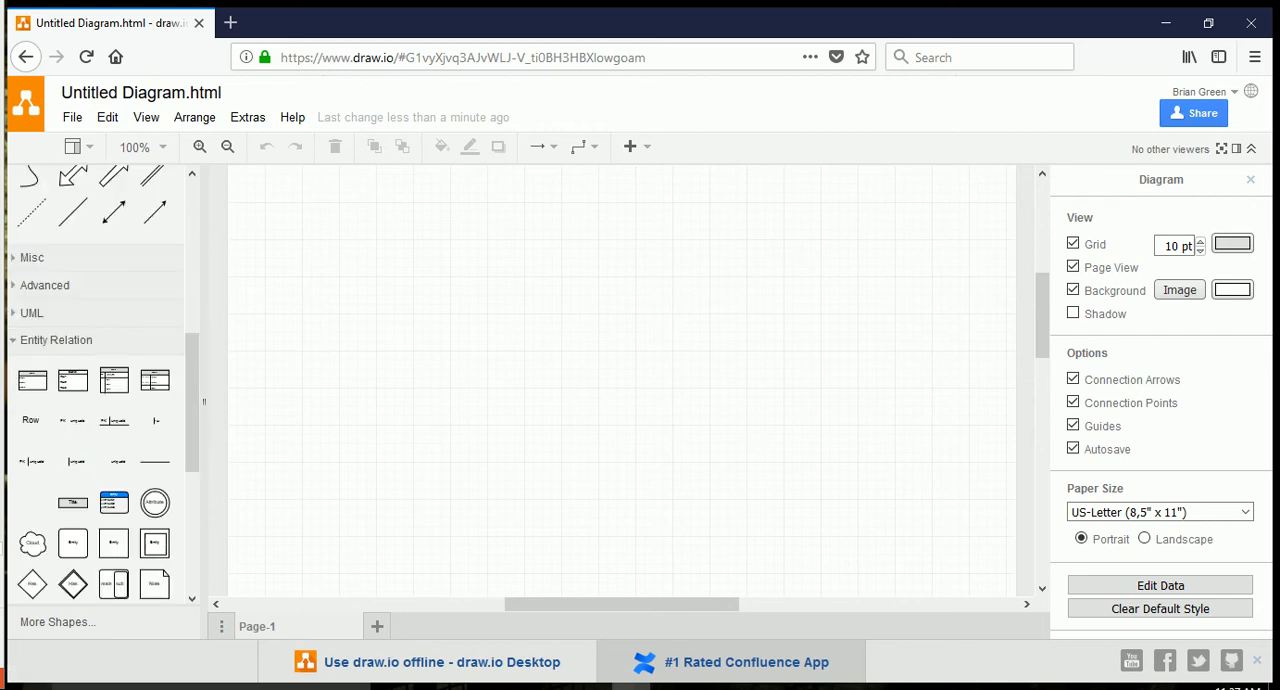
scroll(100, 390, "down", 1)
scroll(100, 390, "up", 3)
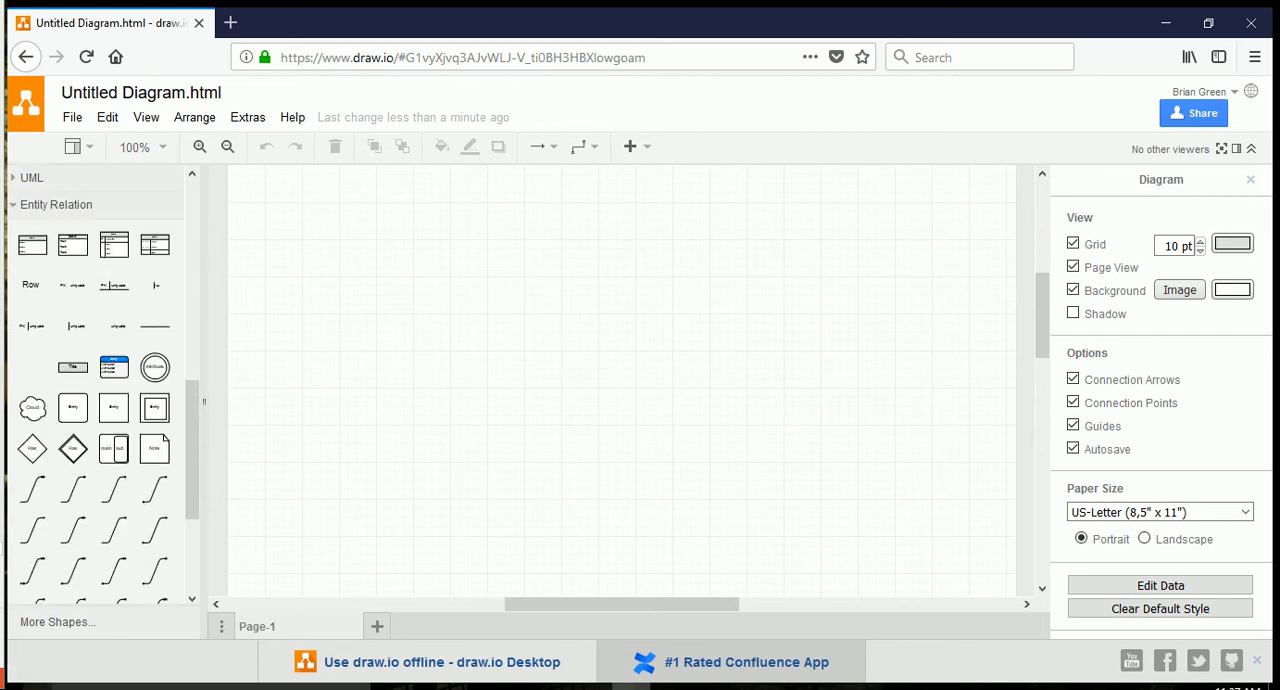
scroll(100, 390, "up", 2)
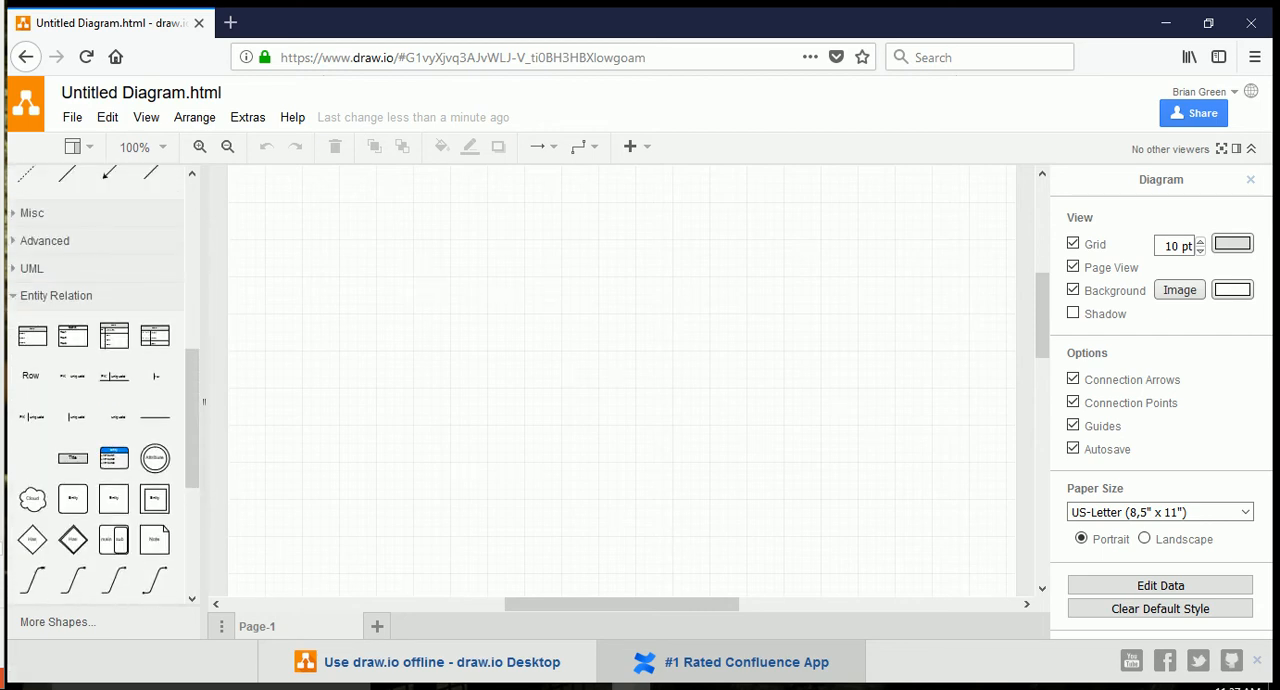
mouse_move(32, 316)
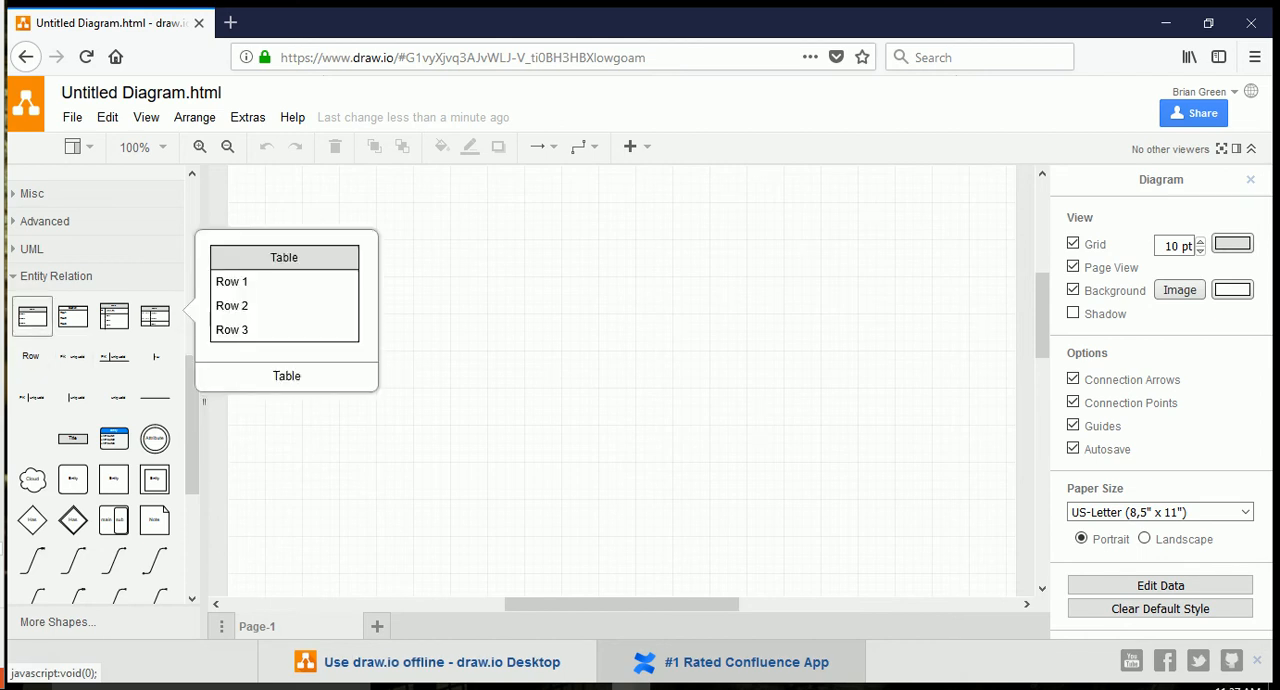
left_click_drag(32, 316, 469, 319)
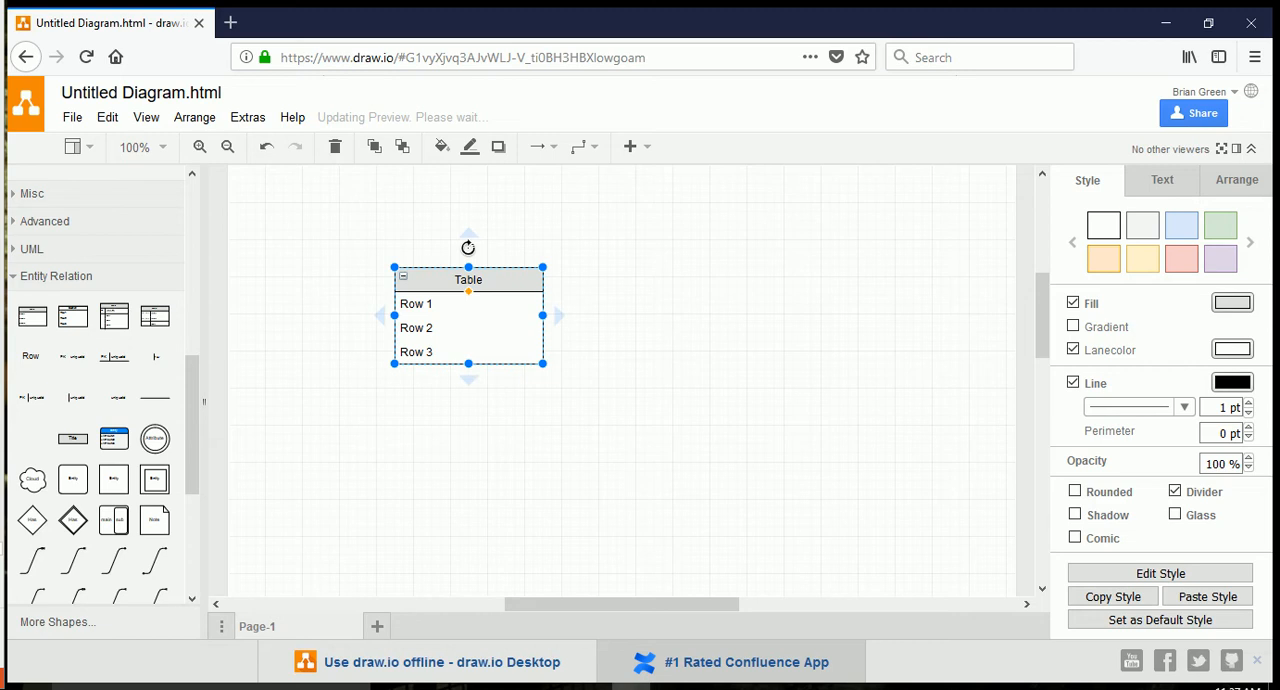
Open the table's title and its three row labels for text editing.
double_click(468, 280)
double_click(417, 304)
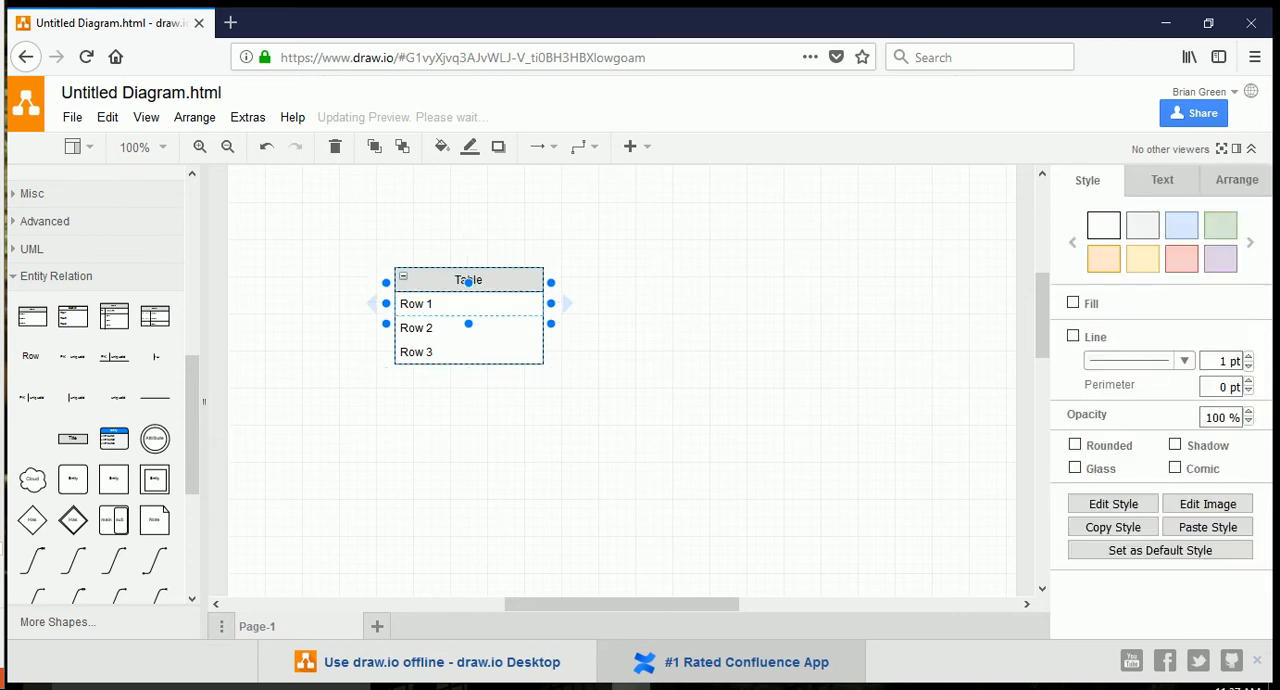
double_click(417, 328)
double_click(417, 352)
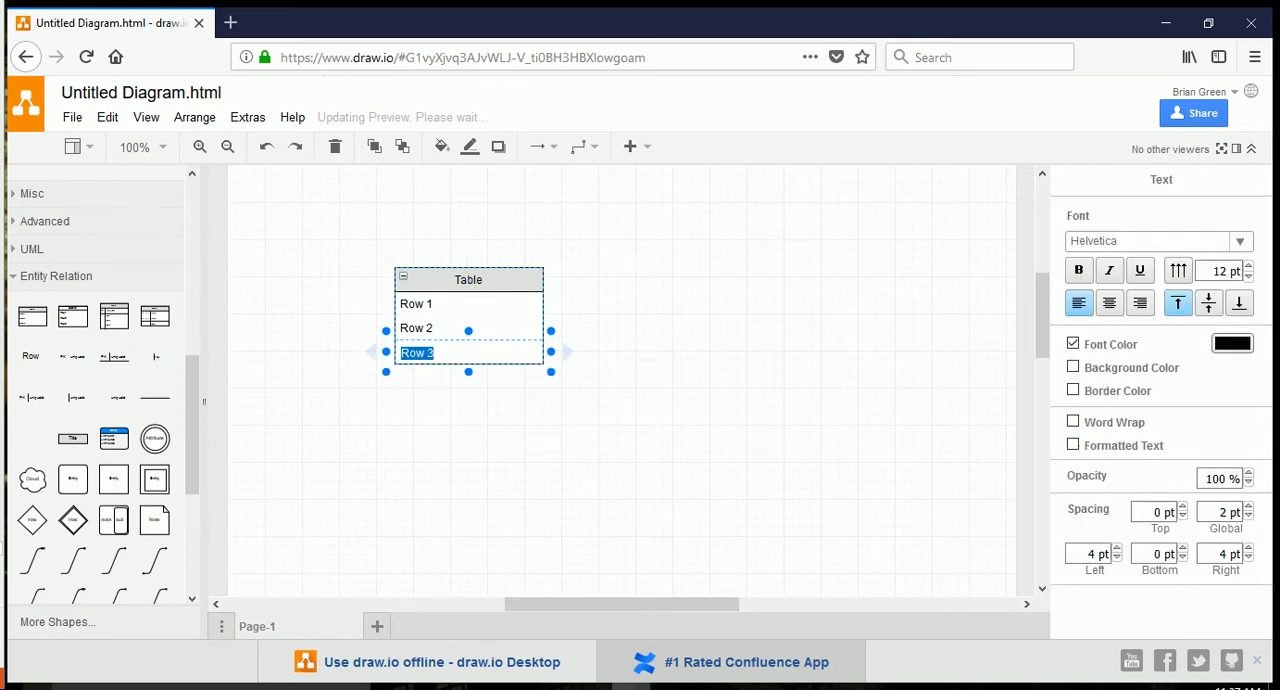
left_click(322, 400)
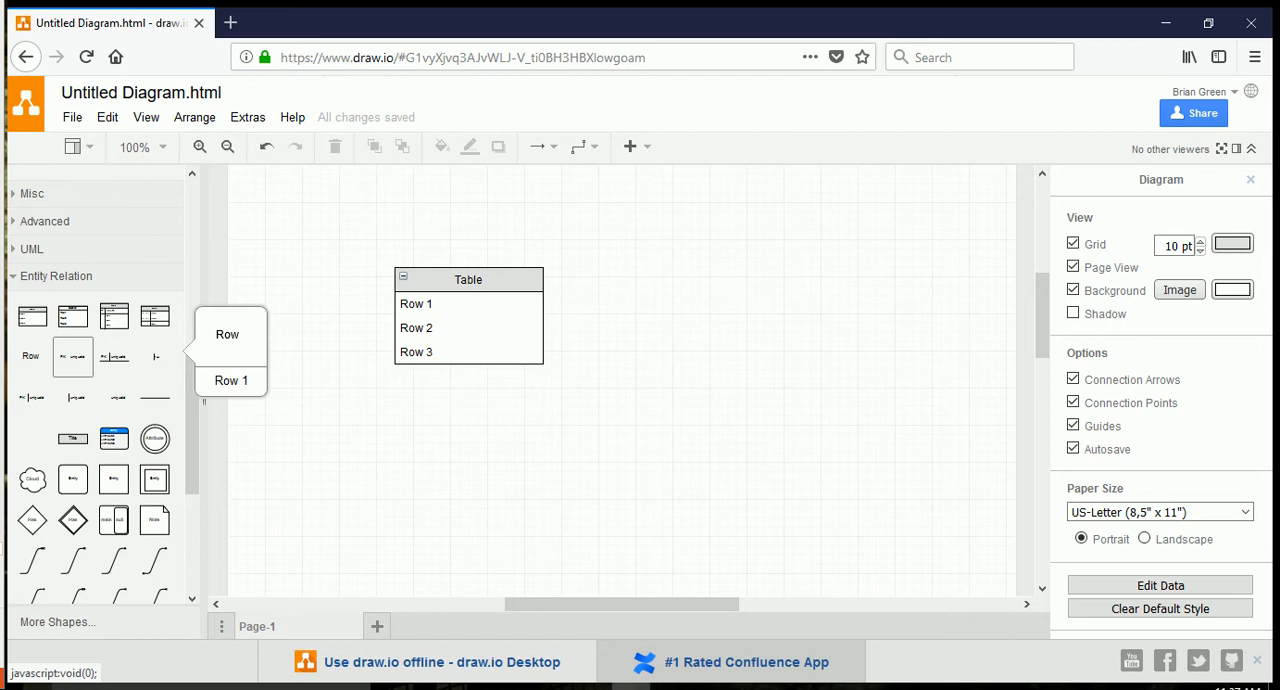
Add a plain row at the table's end, a PK uniqueId row under the title, and a divided row between Row 2 and Row 3.
left_click_drag(293, 400, 469, 355)
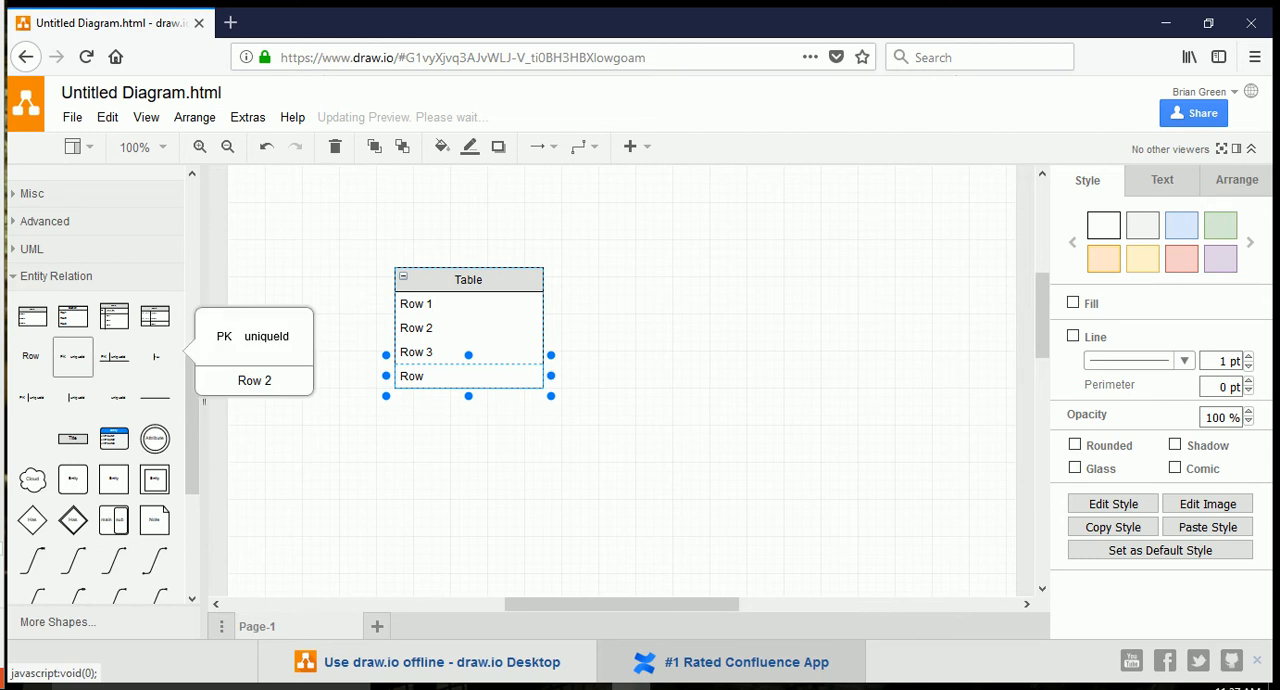
mouse_move(113, 357)
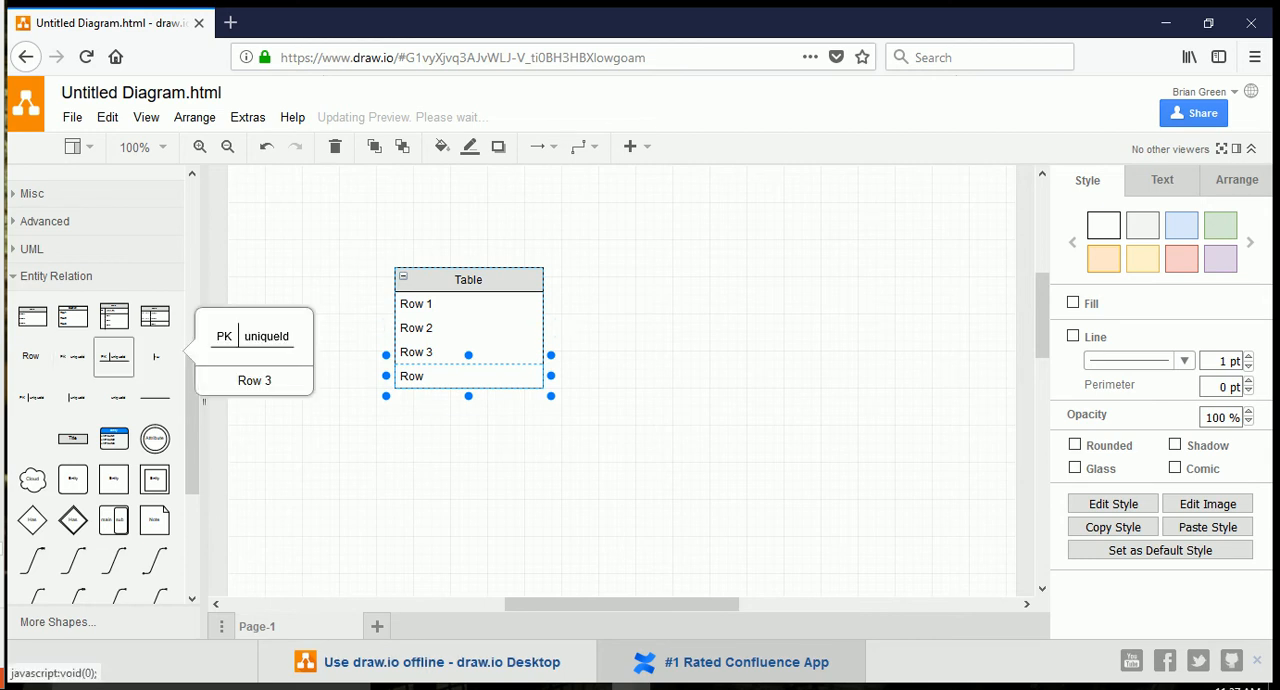
left_click_drag(113, 356, 470, 315)
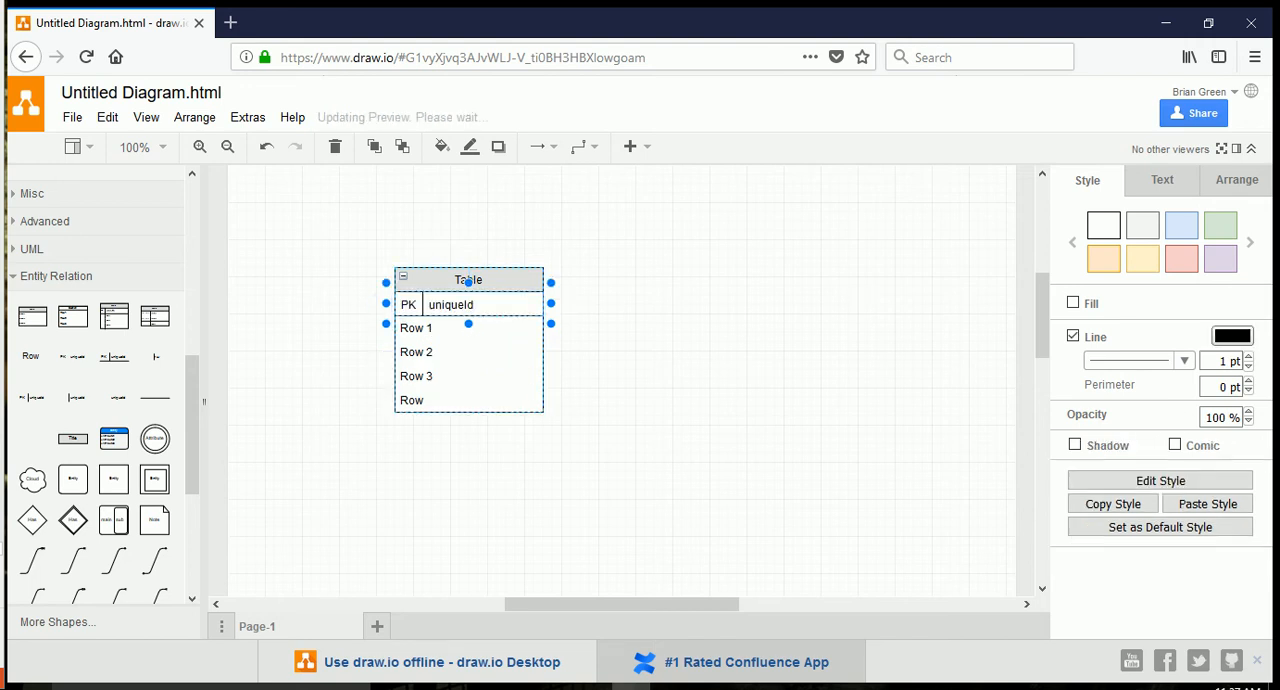
left_click_drag(155, 356, 118, 372)
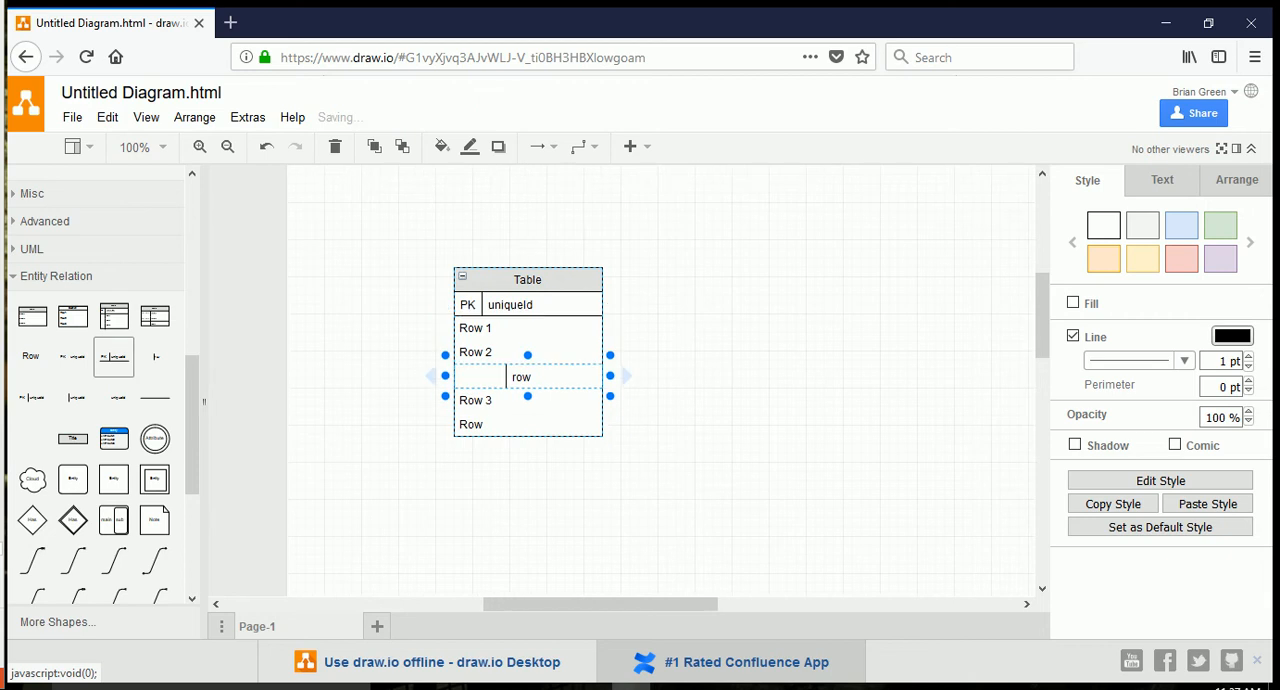
Add a PK uniqueId row without an underline below the existing PK row, and place the blue Entity shape to the table's right.
mouse_move(32, 398)
left_click_drag(32, 398, 530, 305)
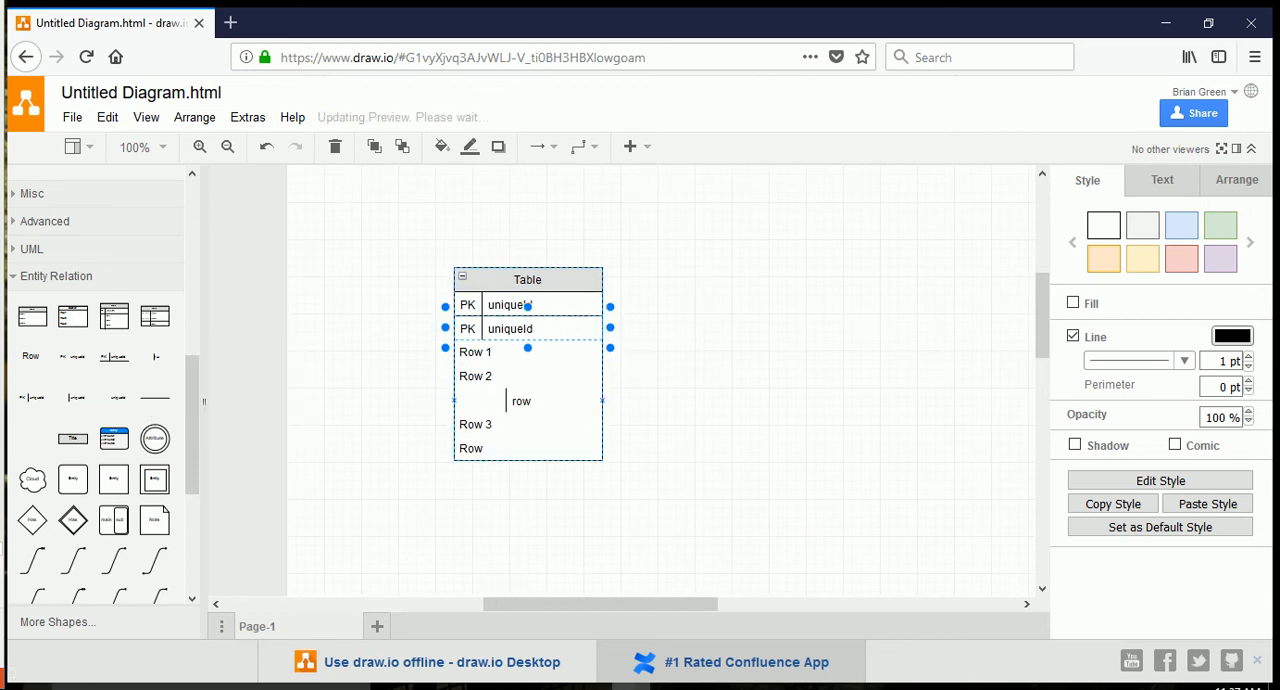
mouse_move(31, 356)
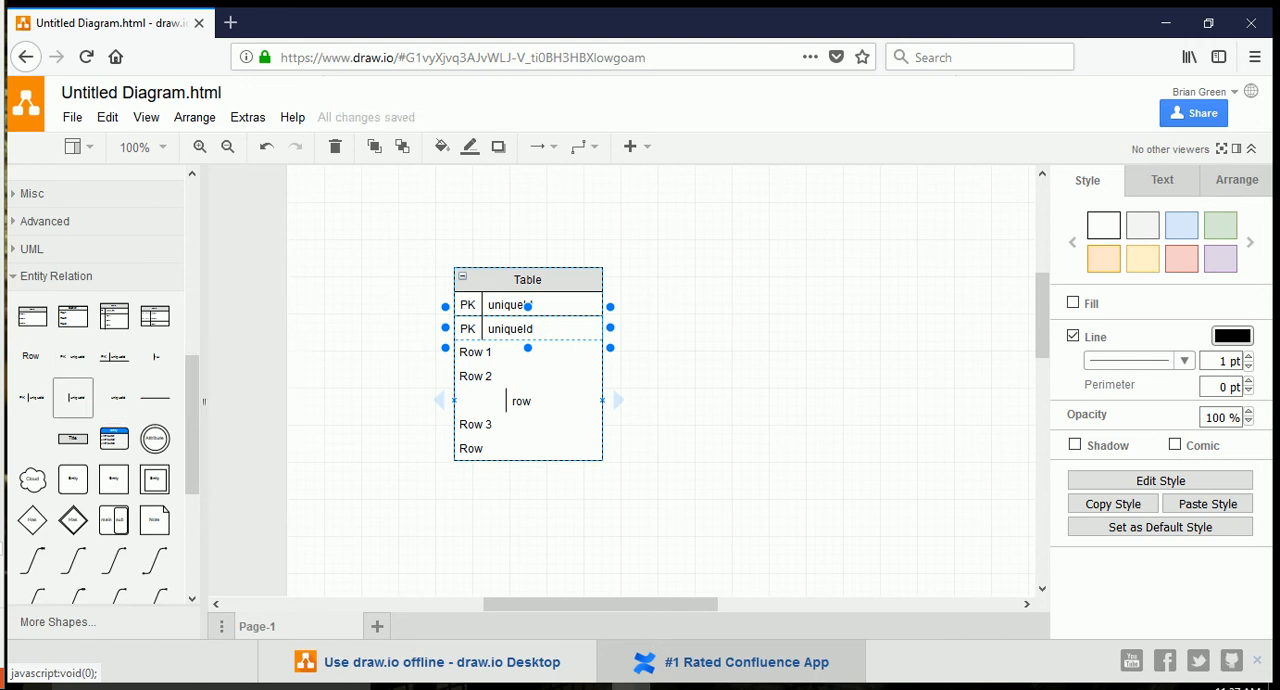
left_click_drag(114, 438, 888, 333)
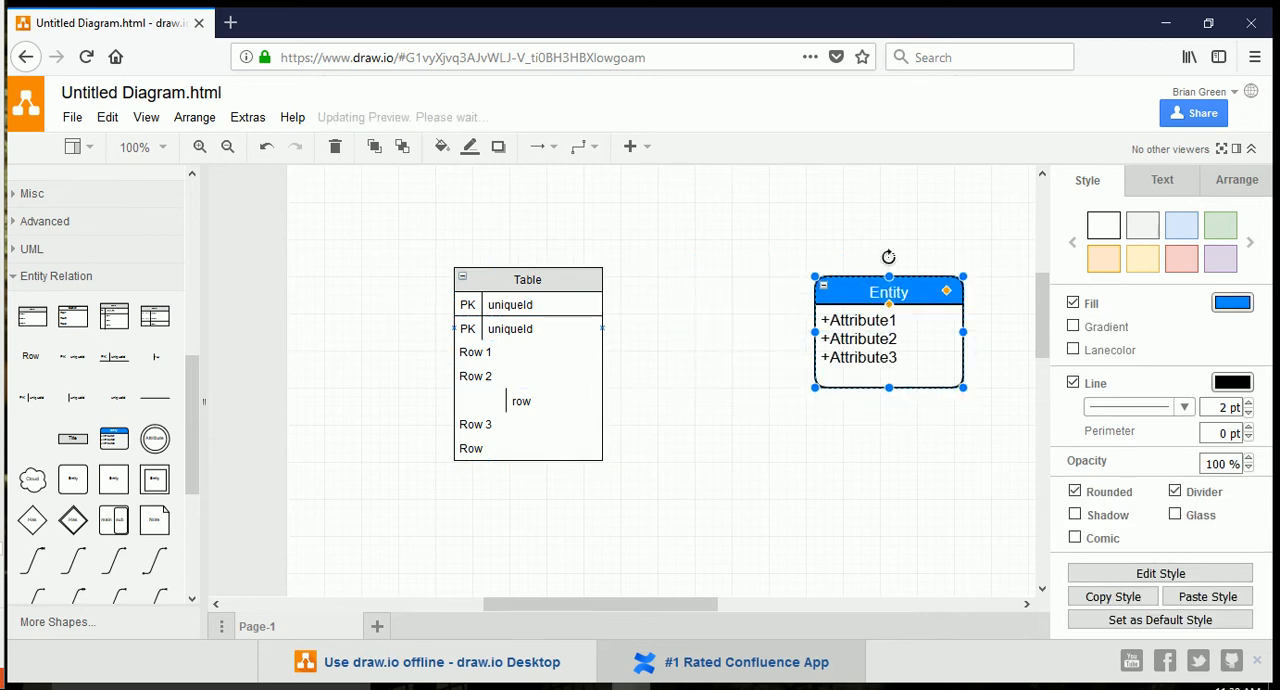
Move the divided row out of the table towards the far left, and delete the lower PK uniqueId row.
left_click(528, 401)
left_click_drag(528, 401, 78, 308)
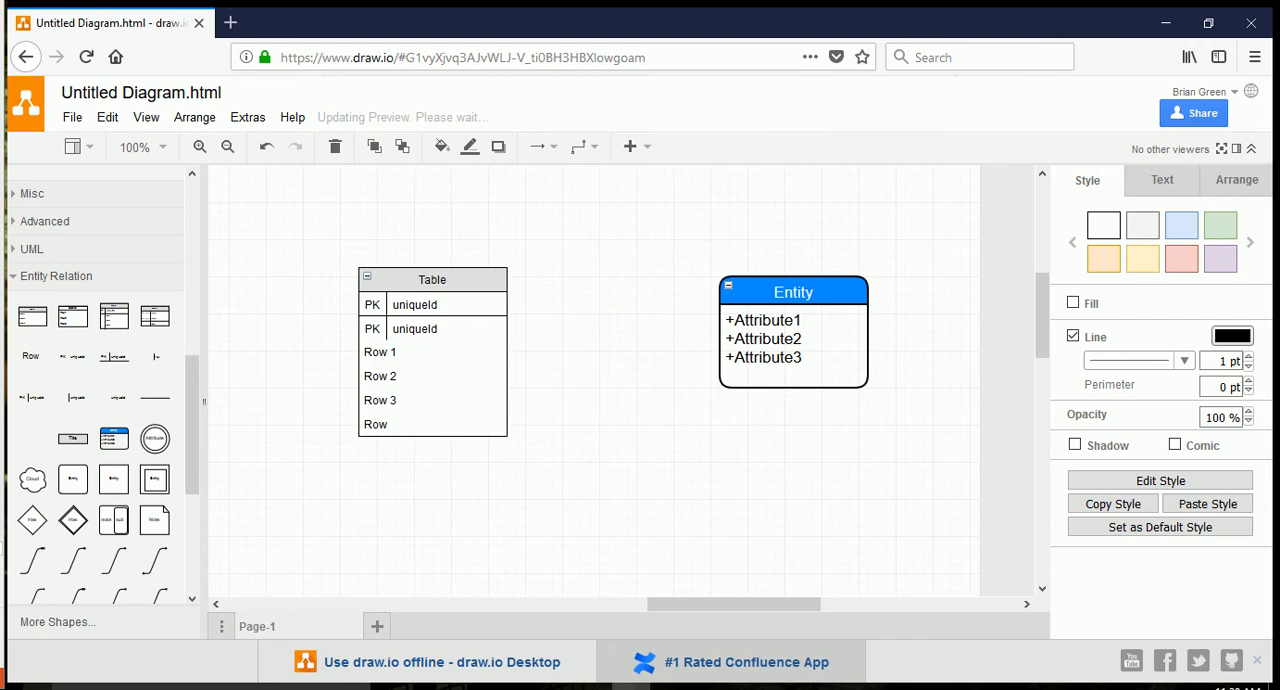
right_click(432, 305)
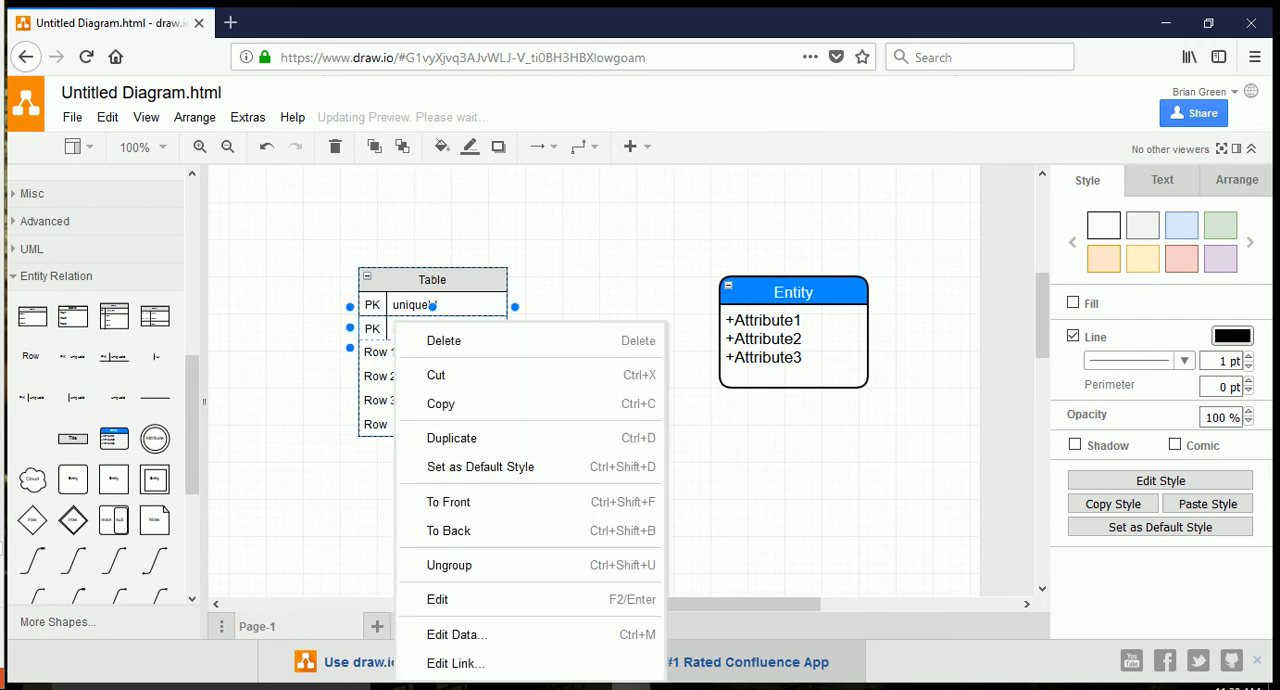
left_click(443, 341)
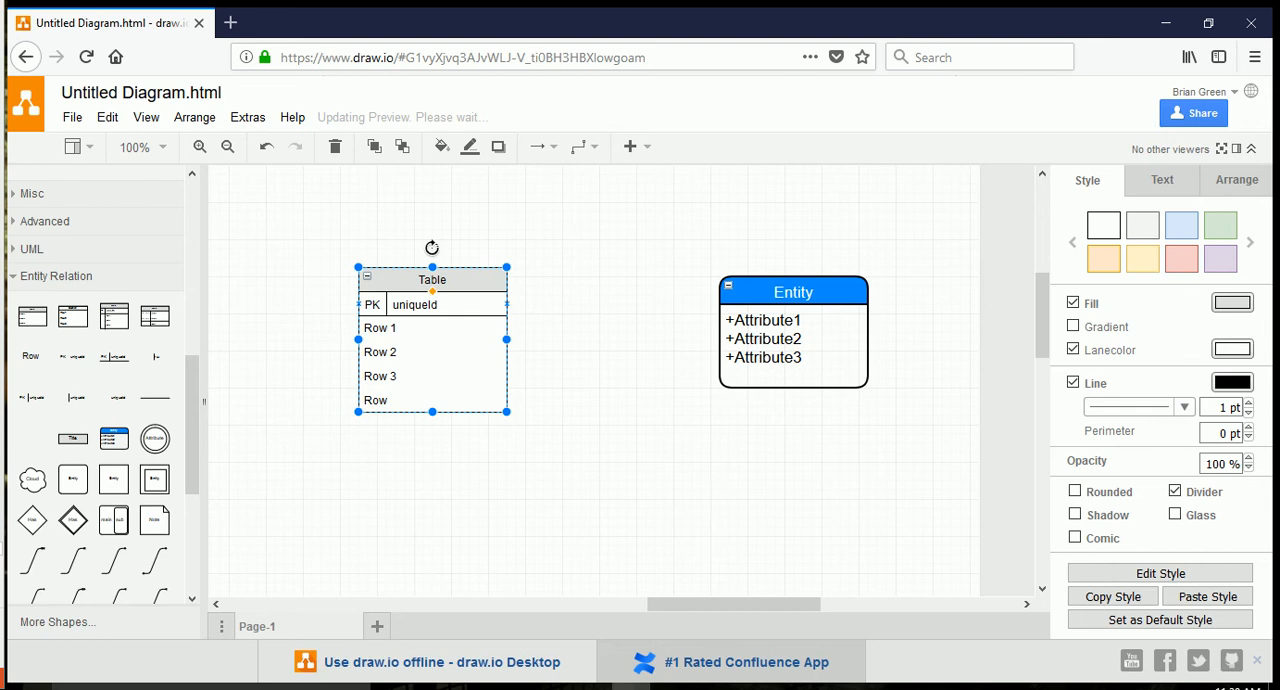
Open the uniqueId row's label for text editing and leave it by clearing the selection.
left_click(416, 305)
double_click(416, 305)
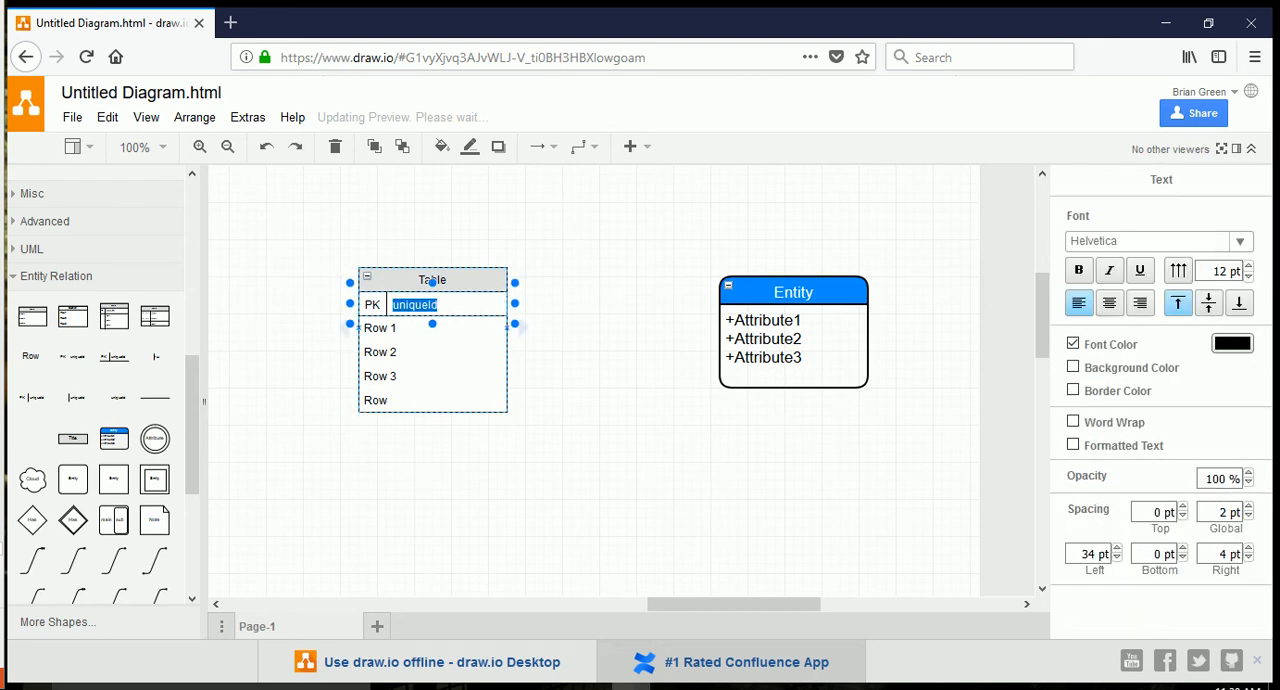
left_click(420, 352)
left_click(590, 420)
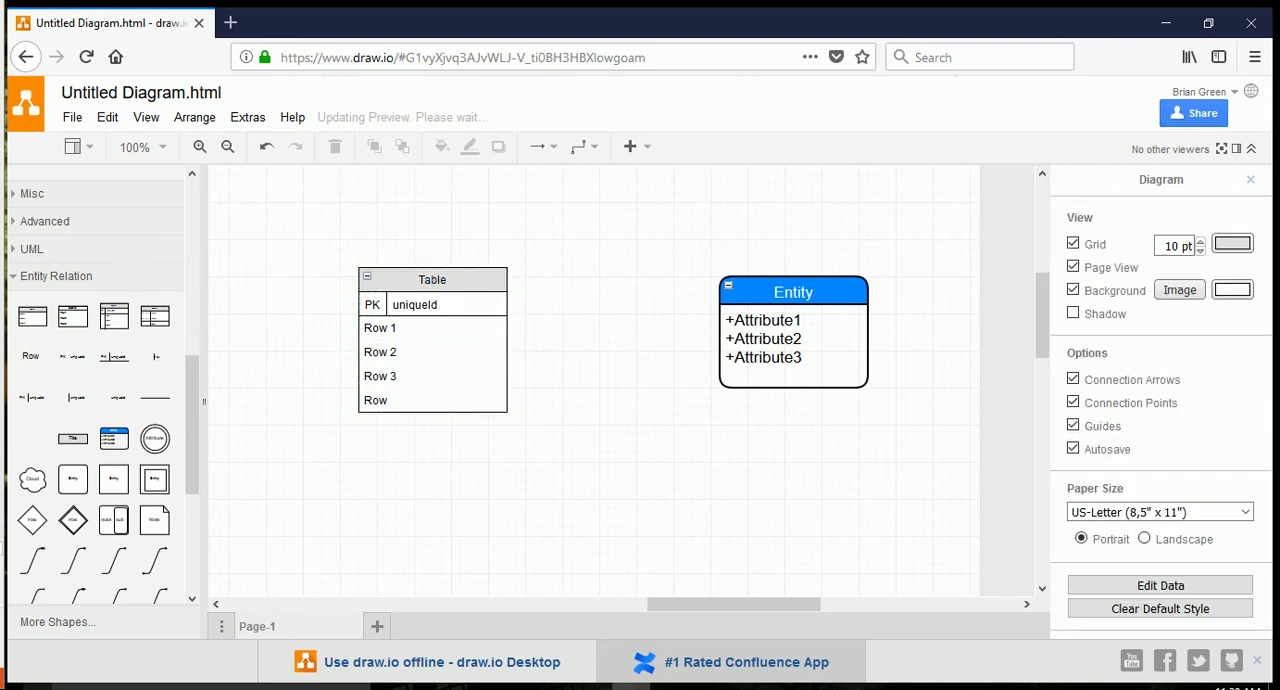
Connect the table's PK uniqueId row to the left edge of the Entity shape with a 0 to Many Optional connector.
mouse_move(73, 560)
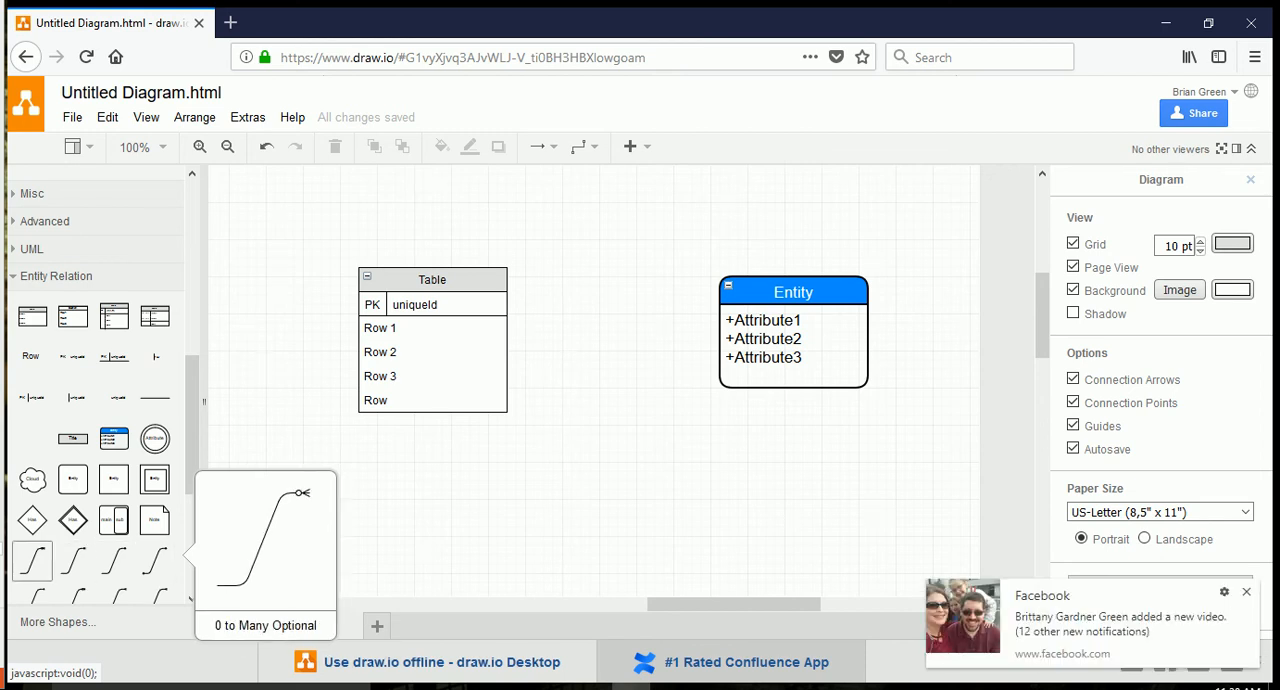
left_click_drag(32, 561, 618, 424)
left_click_drag(571, 471, 420, 304)
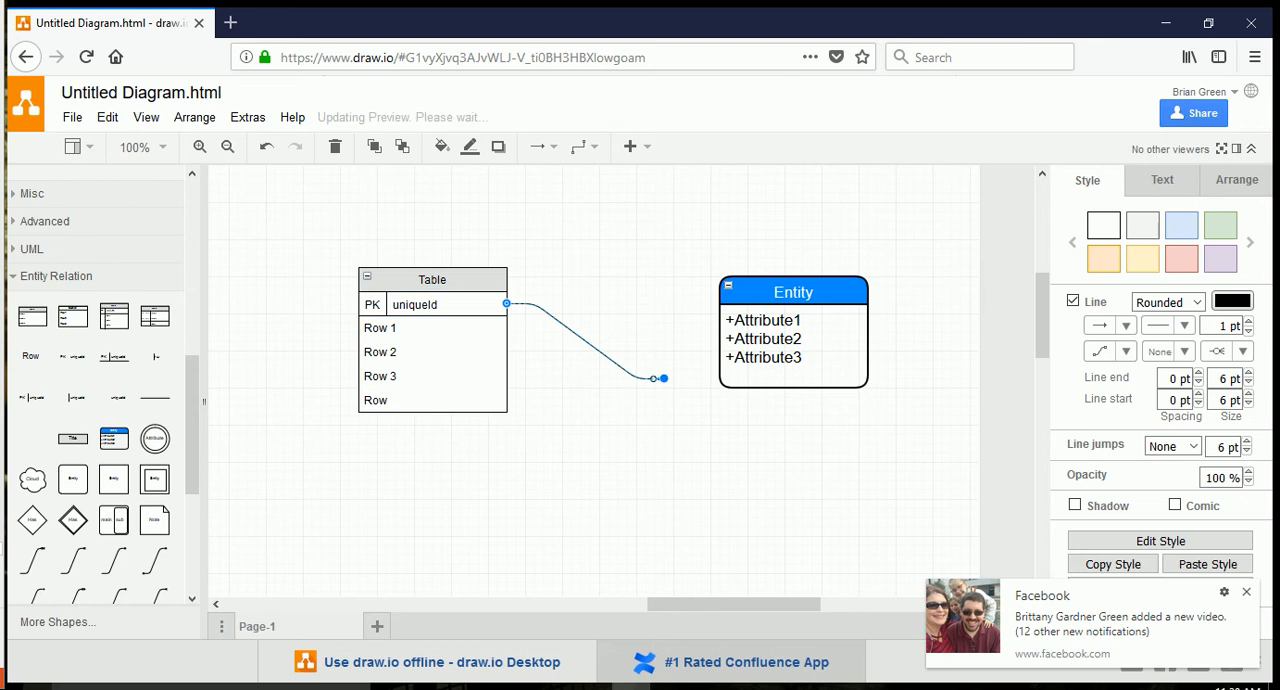
left_click_drag(664, 378, 717, 347)
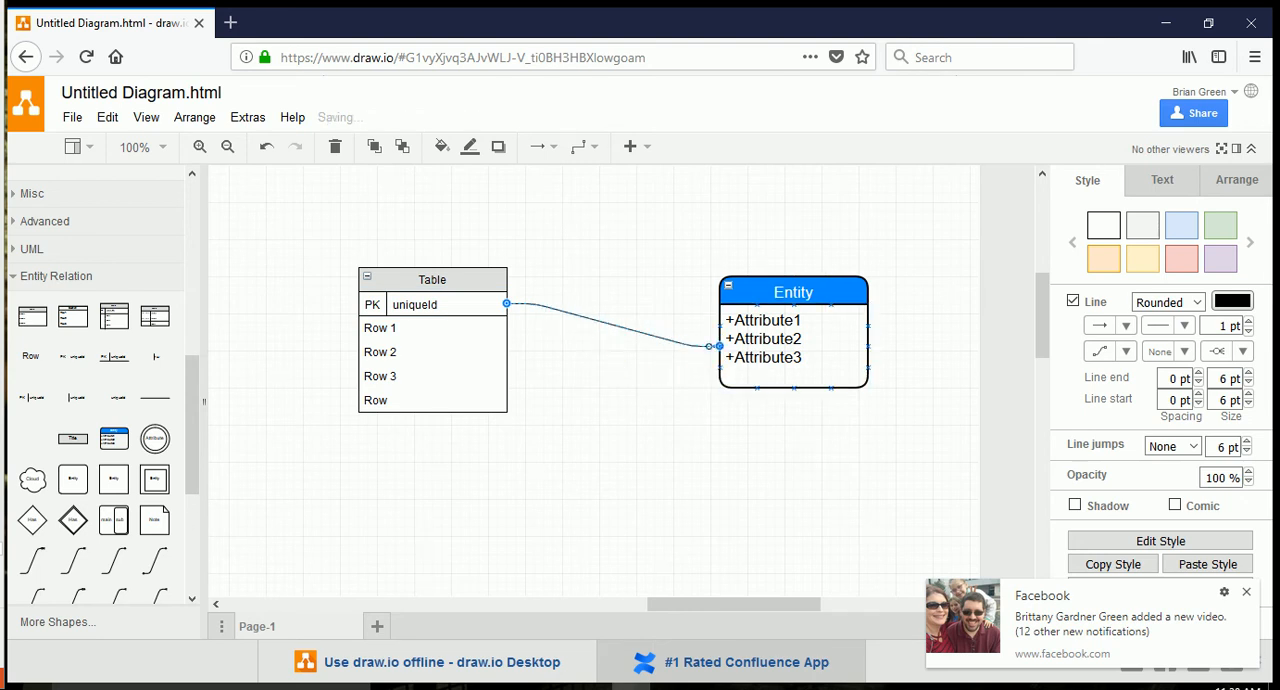
left_click(665, 437)
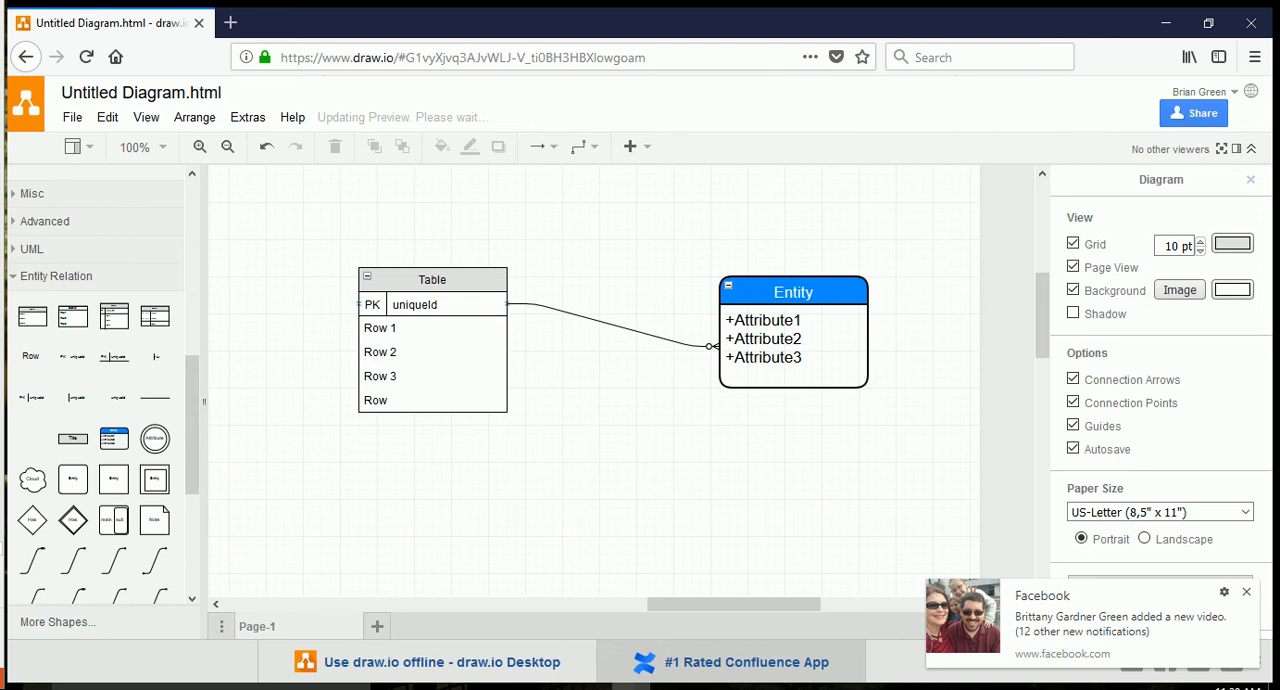
Connect Row 2 to the Entity shape's lower edge with a connector that has double bars at both ends, and move the Entity higher.
left_click_drag(155, 592, 568, 444)
left_click_drag(526, 489, 508, 352)
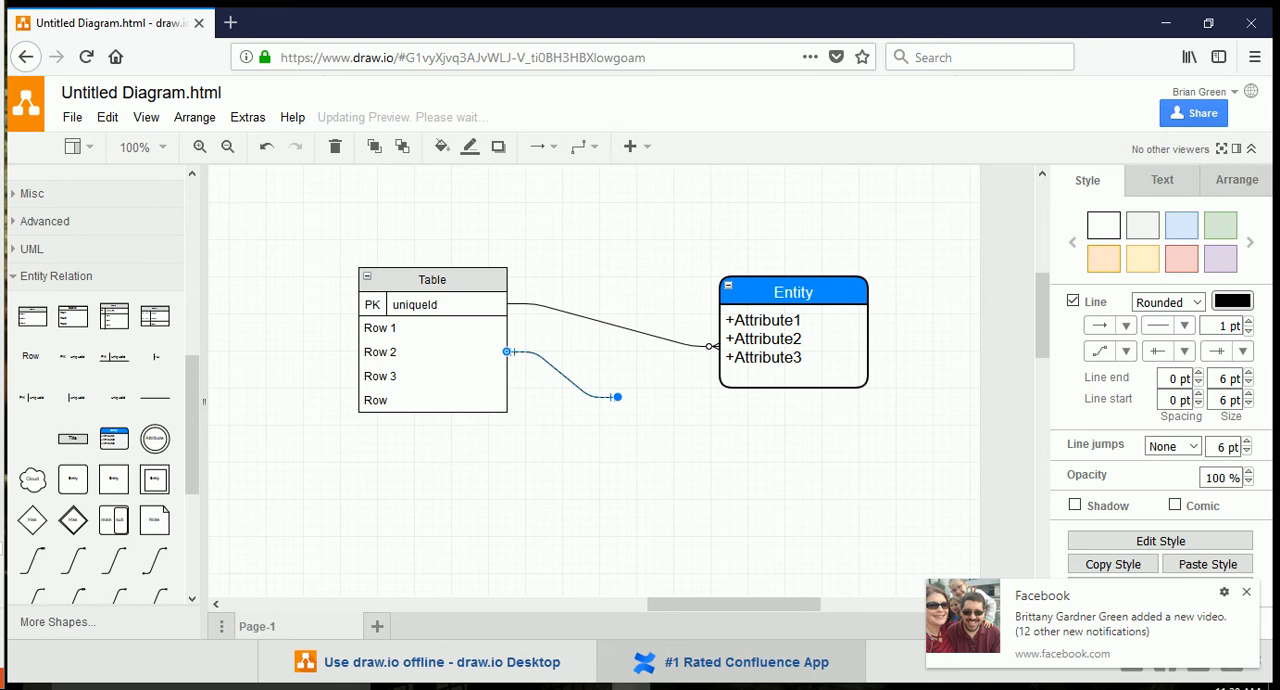
left_click_drag(617, 397, 790, 298)
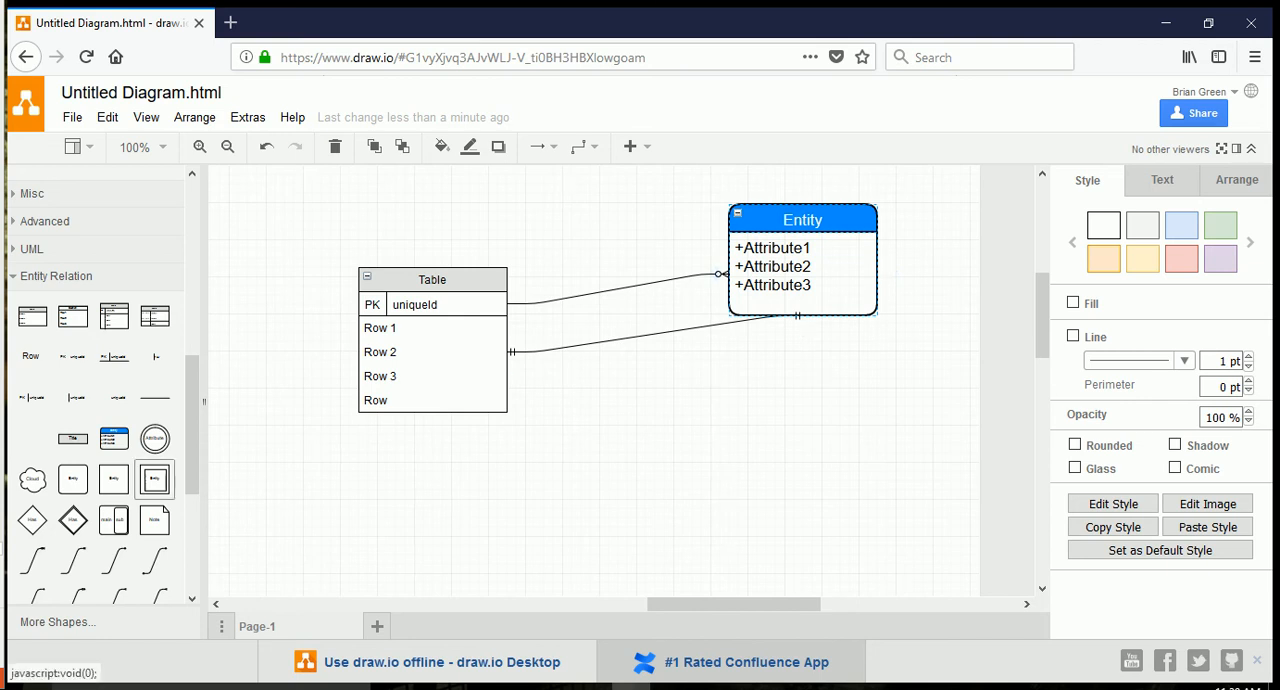
scroll(155, 480, "down", 3)
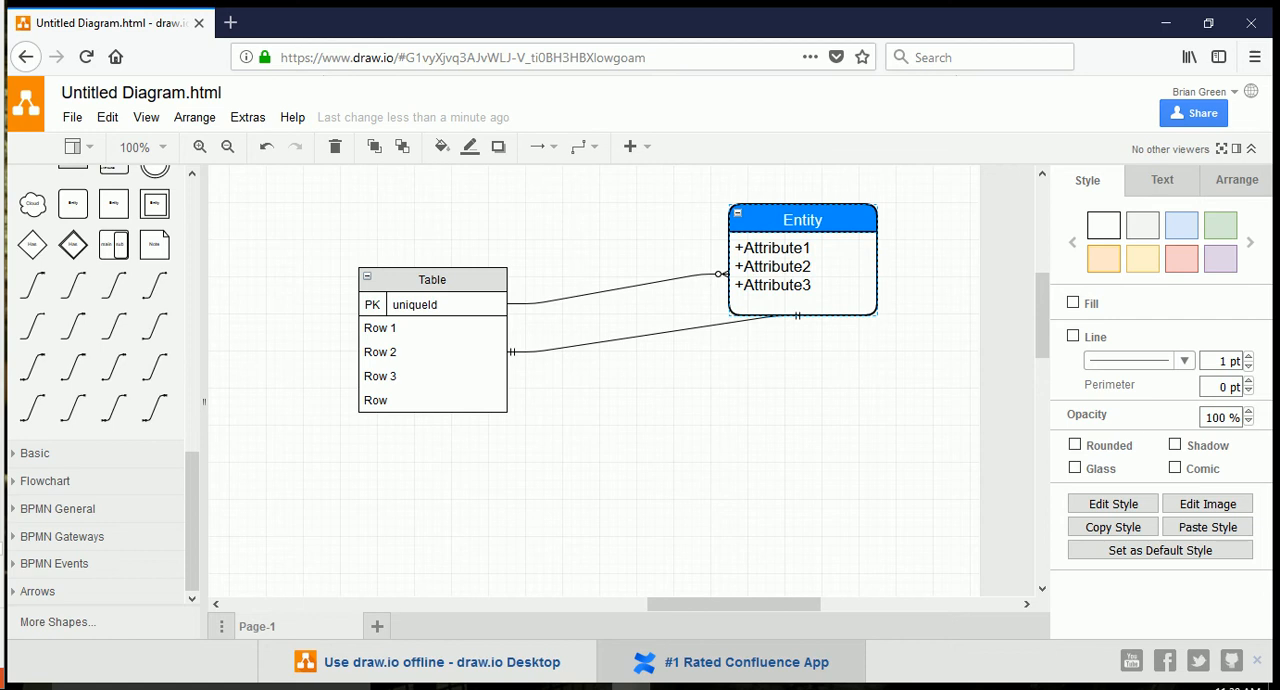
scroll(100, 390, "up", 6)
scroll(100, 390, "down", 3)
scroll(100, 390, "down", 3)
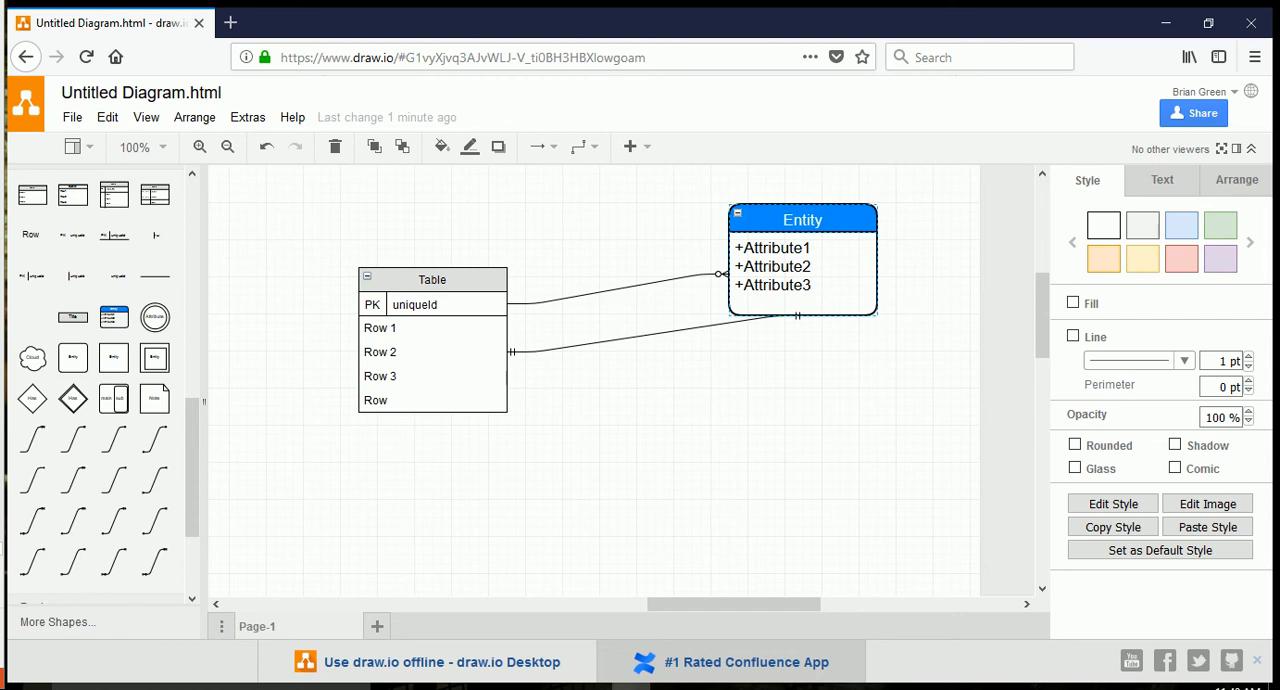
Rename the diagram file as demo.html.
left_click(140, 92)
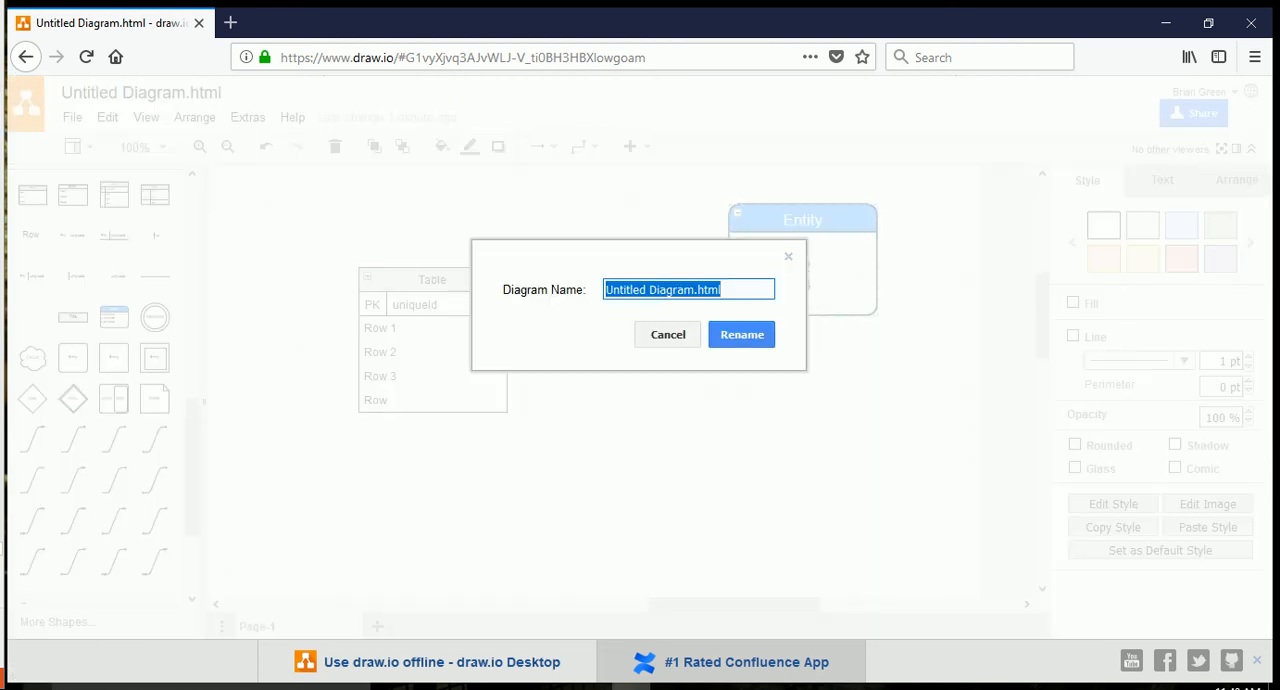
left_click_drag(694, 290, 605, 290)
type("demo")
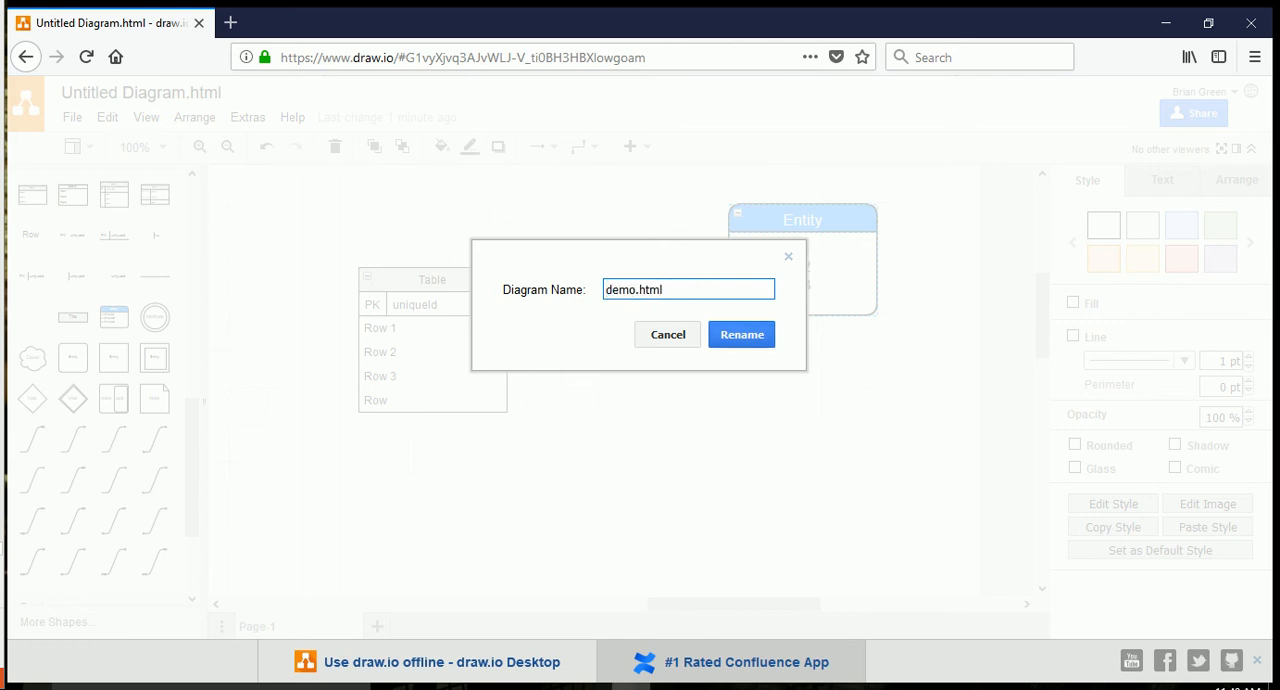
key("Return")
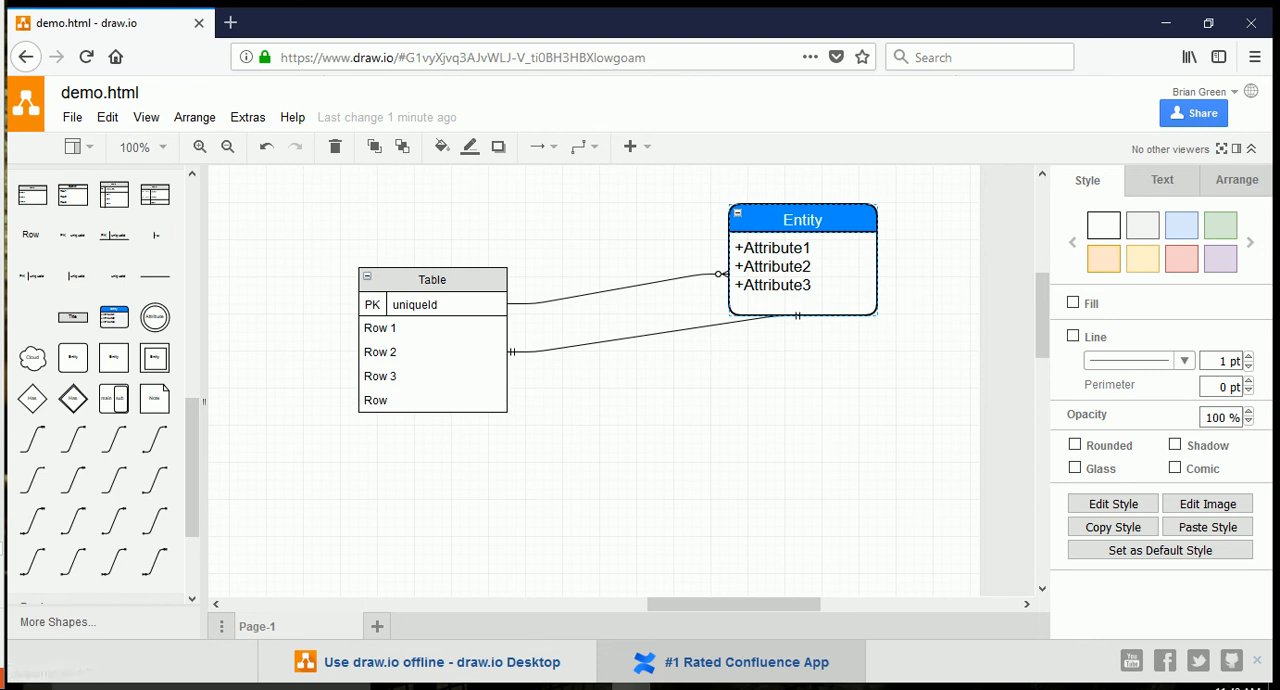
Export the diagram as a JPEG image at 100% zoom with border width 0, and download it as demo.jpg.
left_click(72, 117)
mouse_move(160, 348)
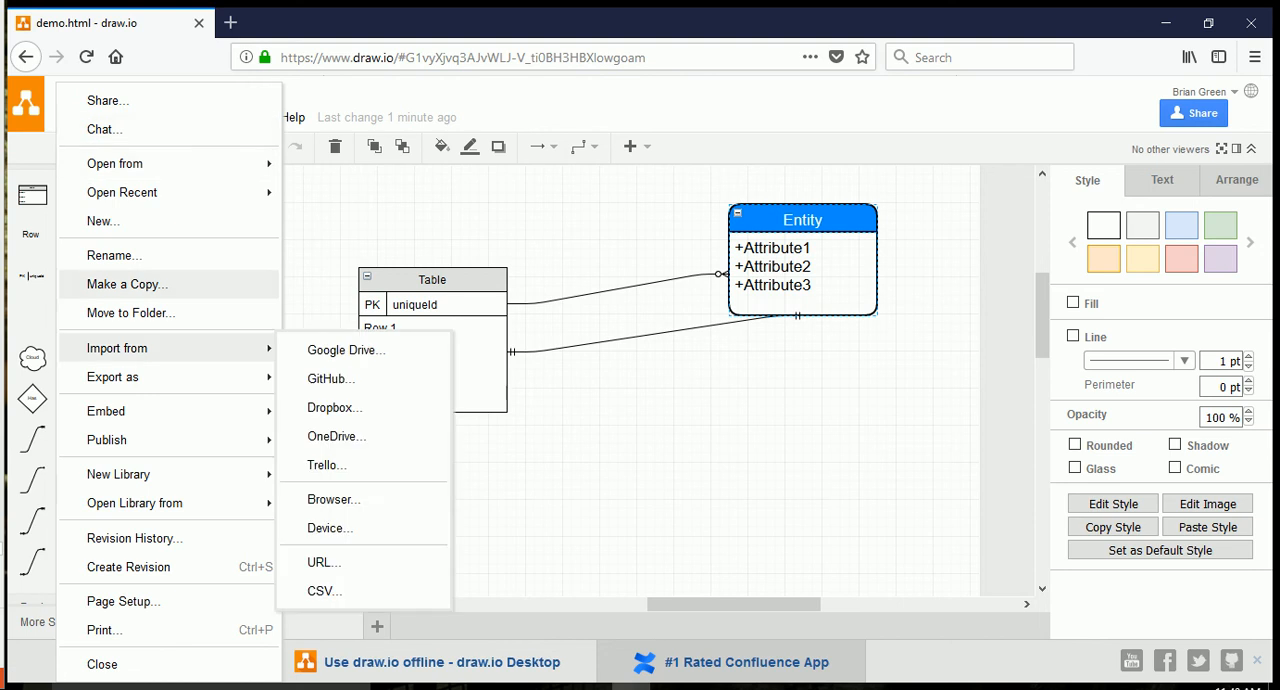
mouse_move(112, 377)
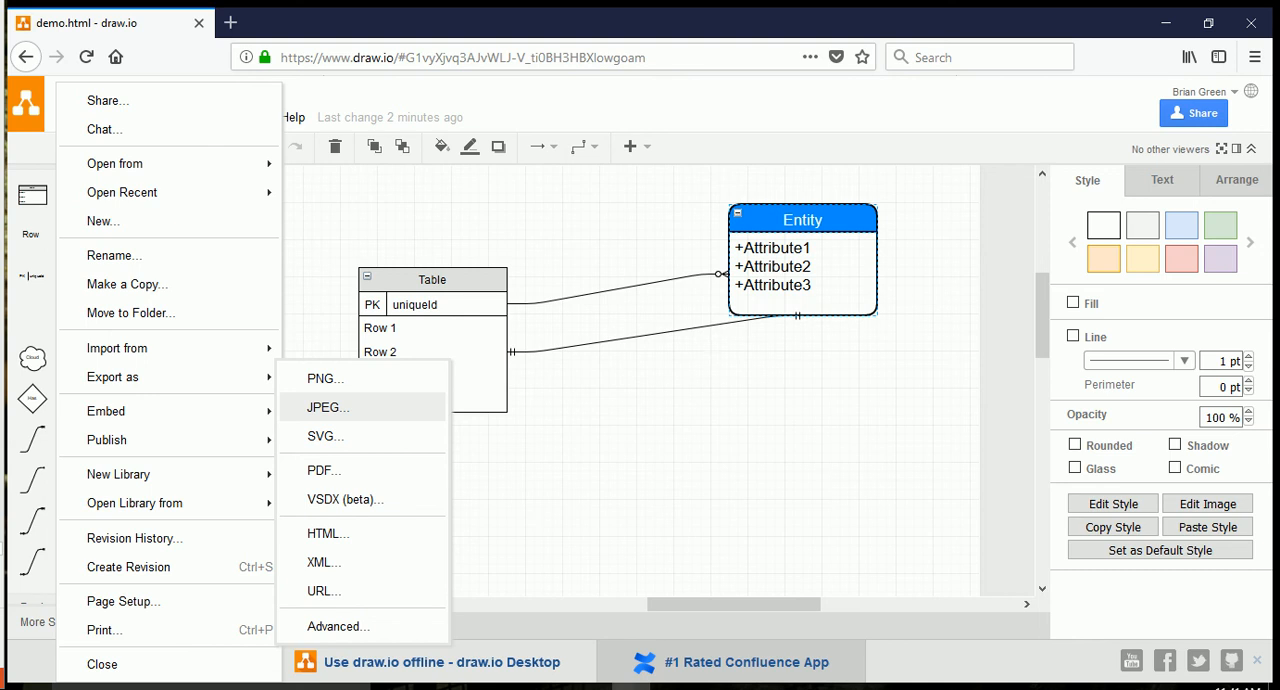
left_click(328, 407)
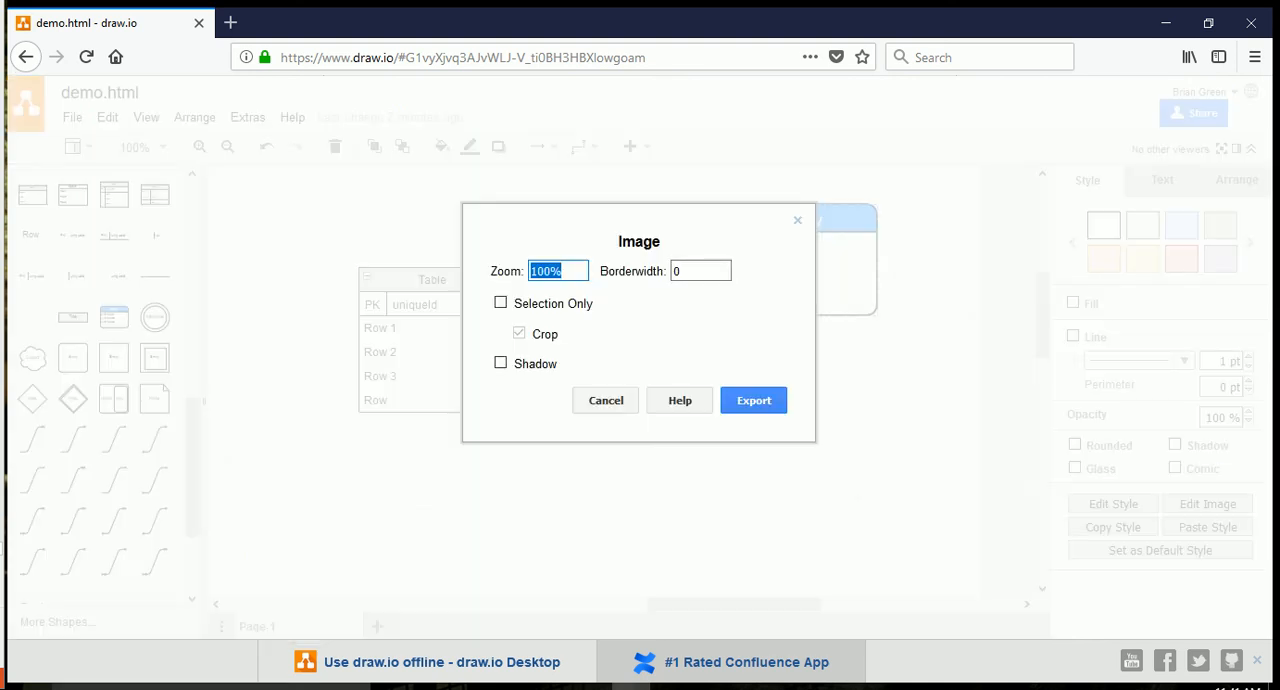
left_click(754, 400)
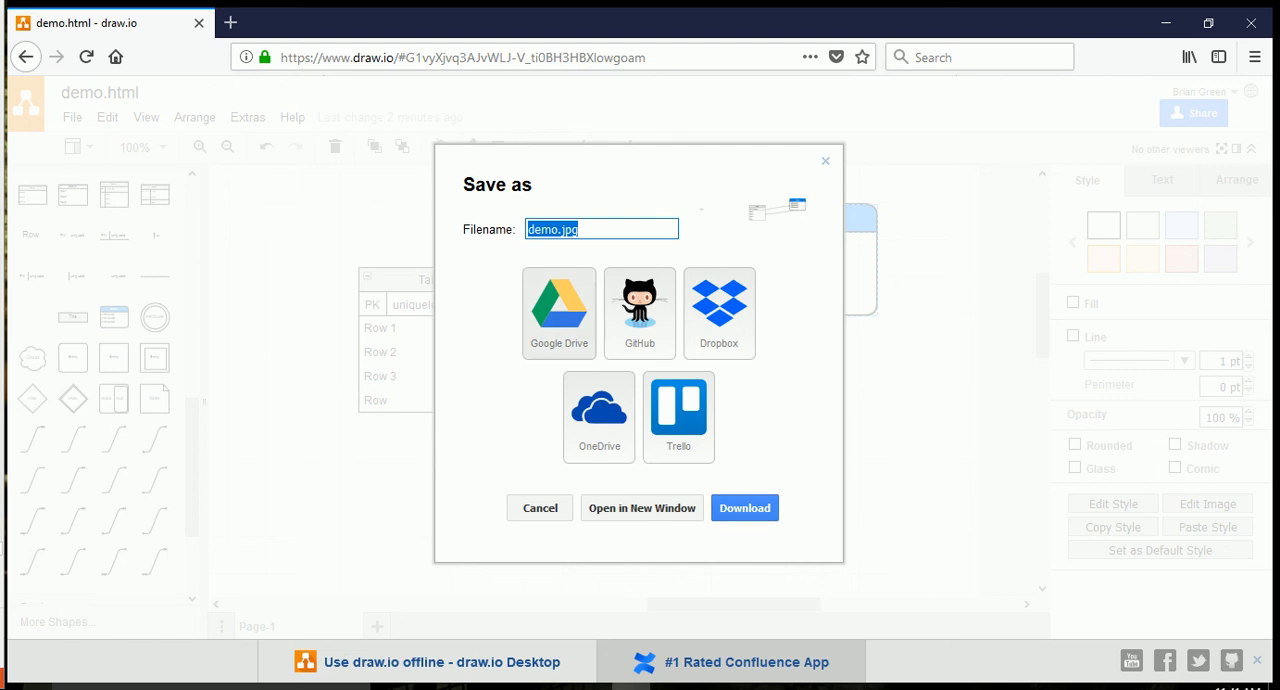
left_click(745, 508)
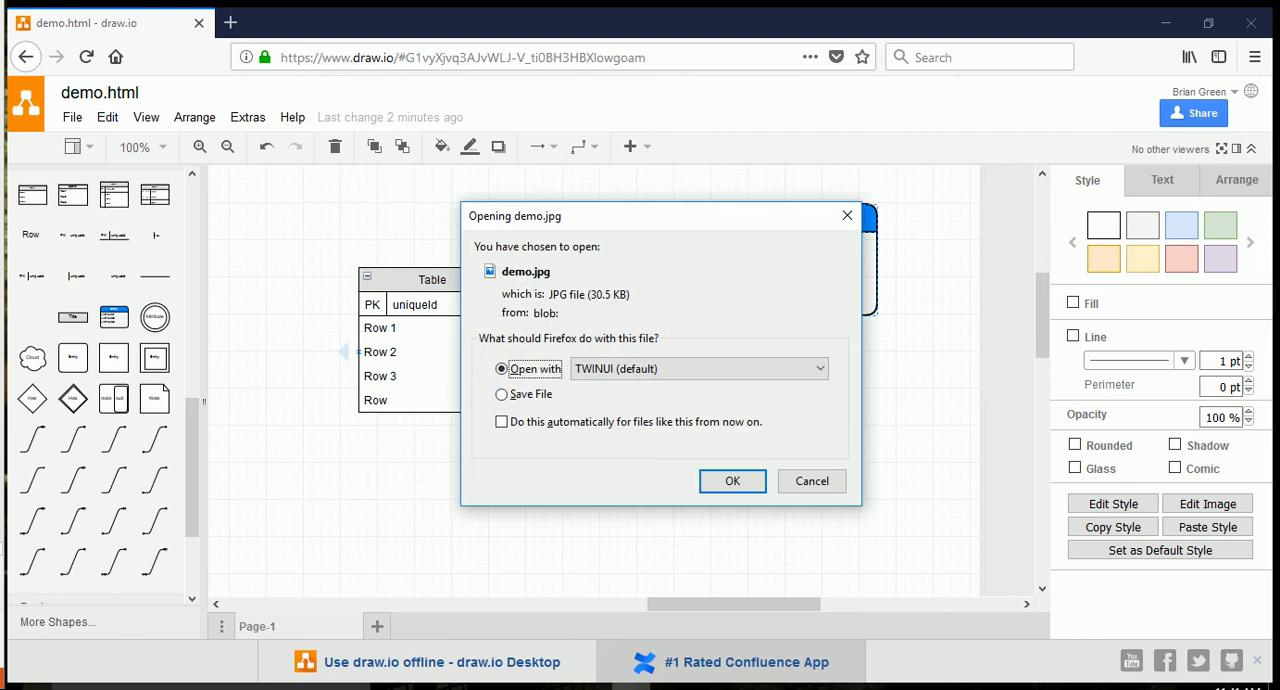
Open the downloaded demo.jpg in the default image viewer, examine the exported diagram, and close the viewer.
left_click(732, 481)
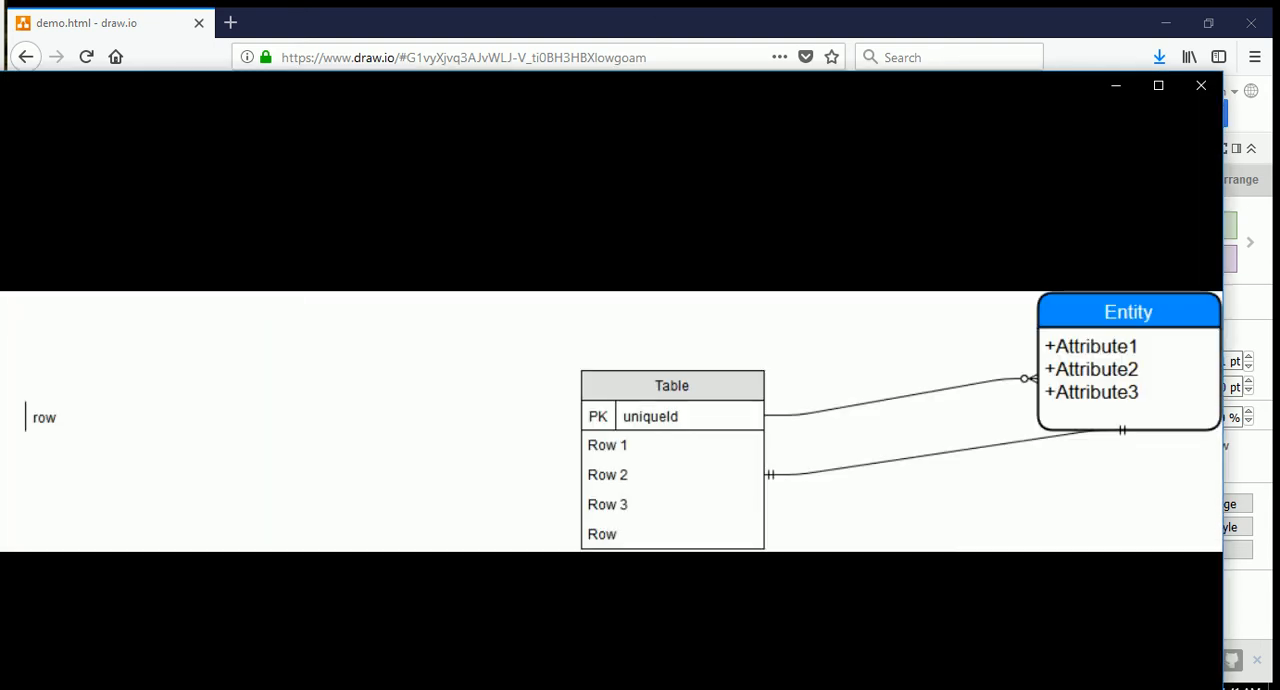
left_click_drag(600, 85, 643, 30)
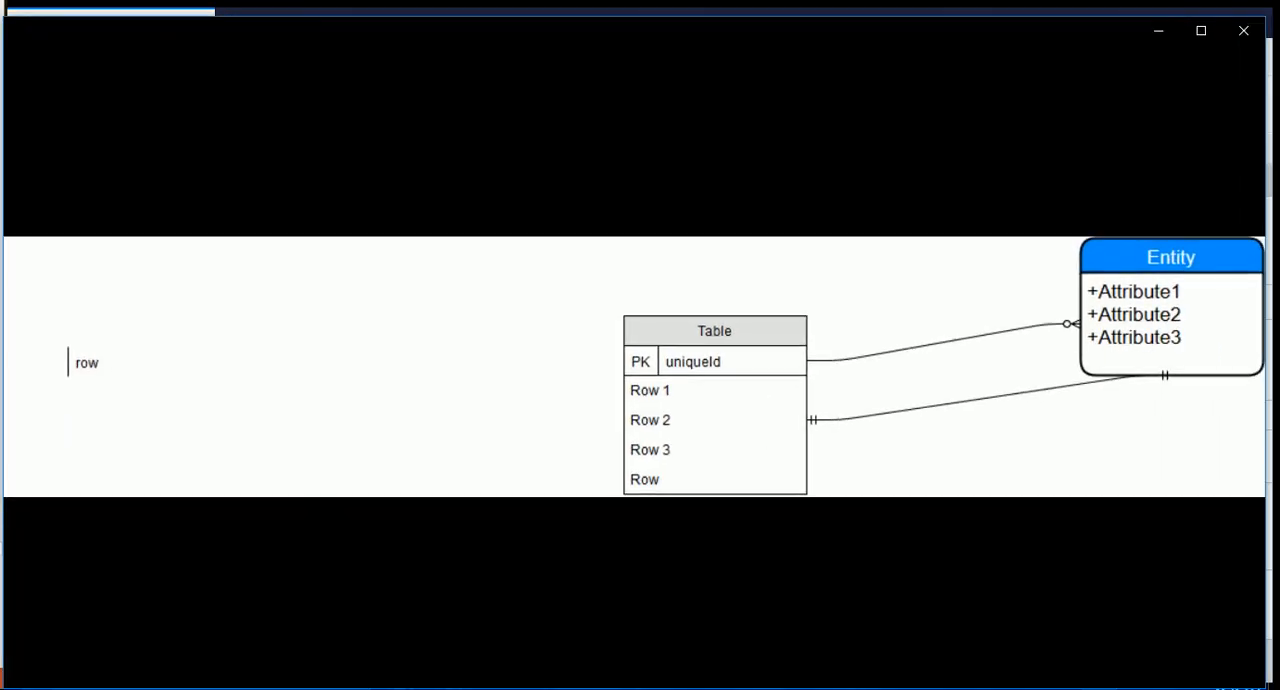
left_click(1244, 30)
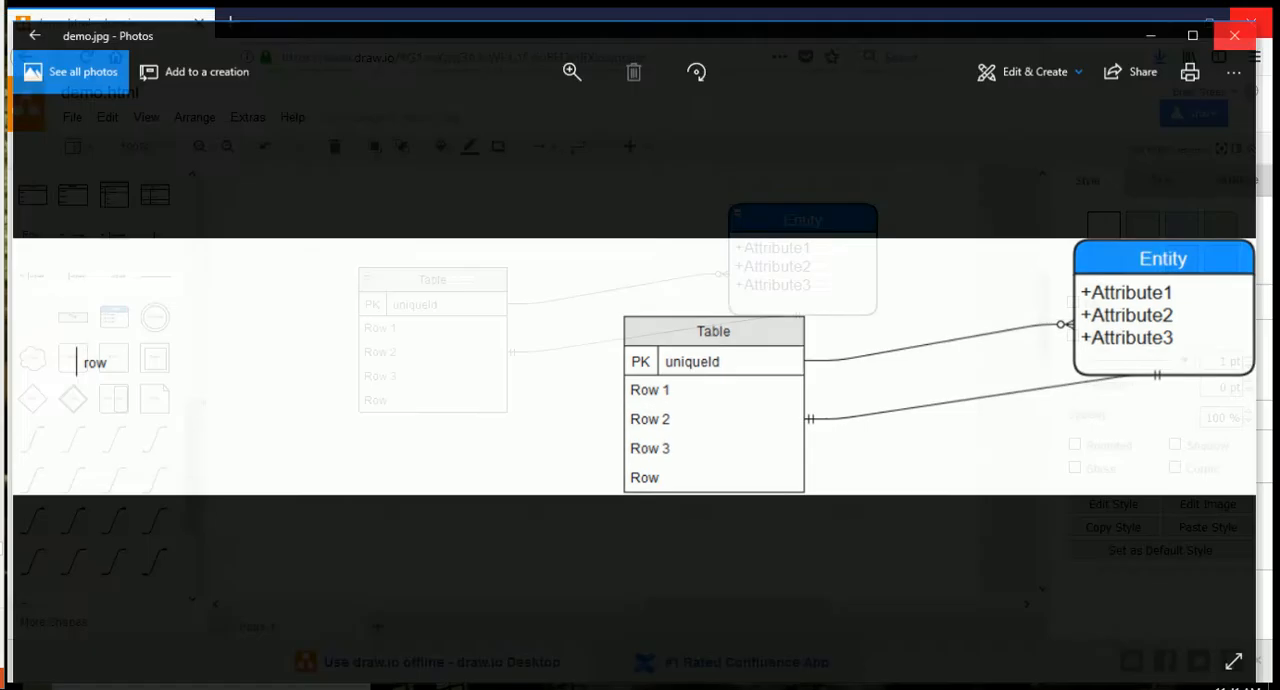